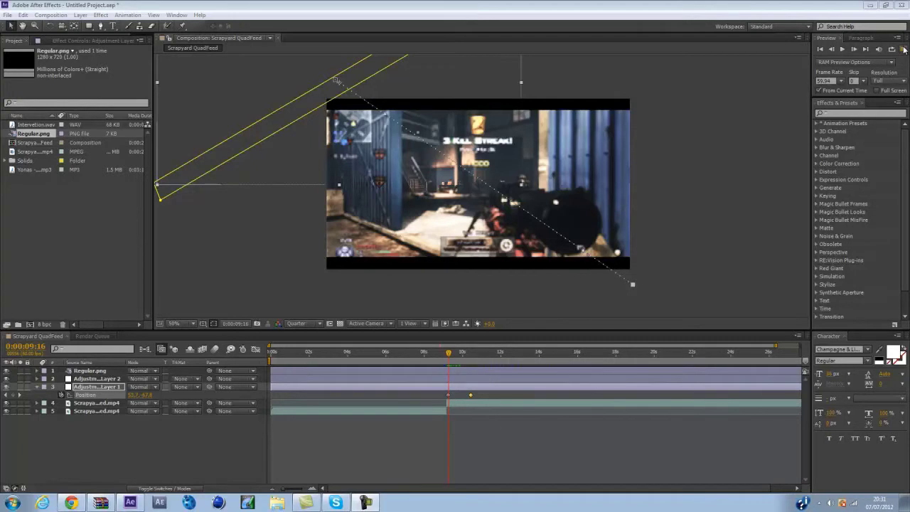
# - RAM-preview the diagonal strip effect from 0:00:09:16 and move the playhead to 0:00:09:40
pyautogui.click(904, 50)
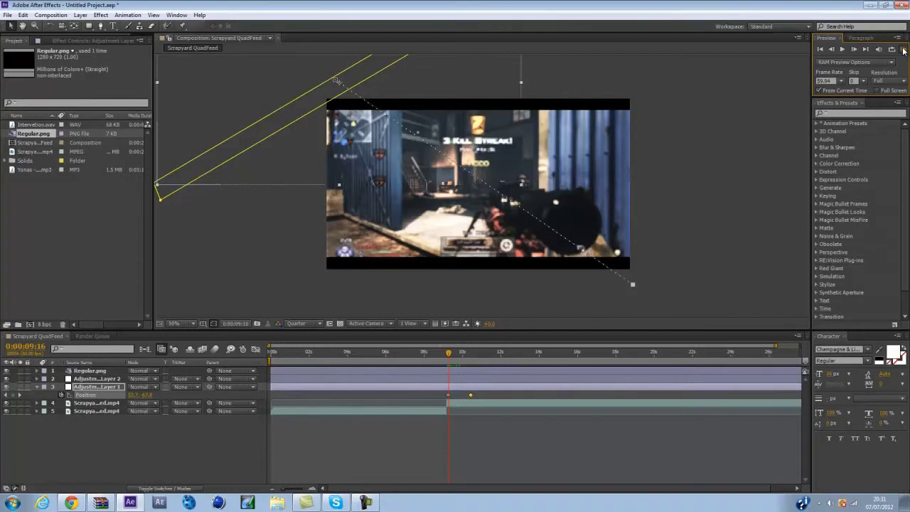
pyautogui.click(904, 50)
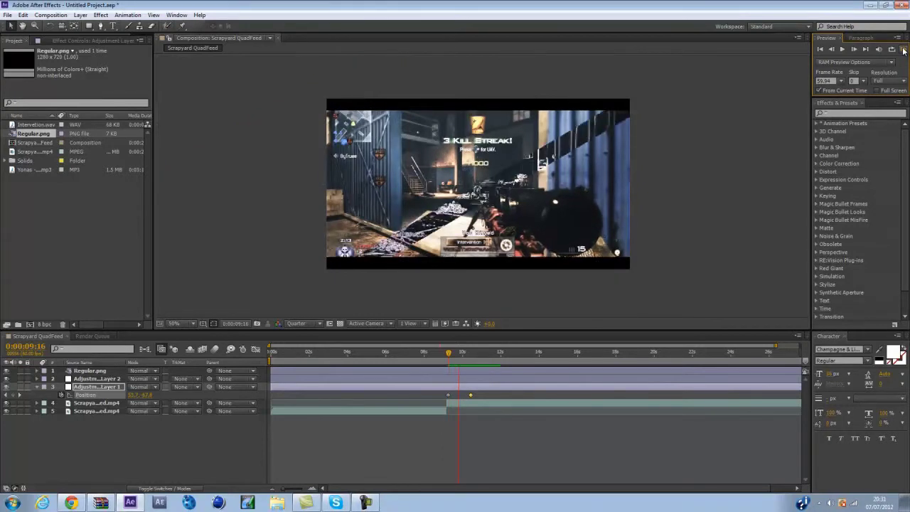
pyautogui.press('space')
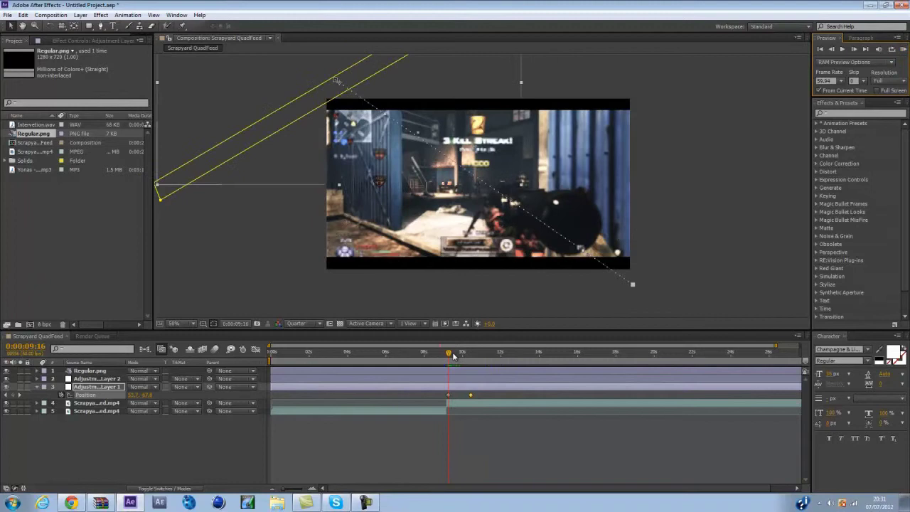
pyautogui.moveTo(448, 356); pyautogui.dragTo(450, 358)
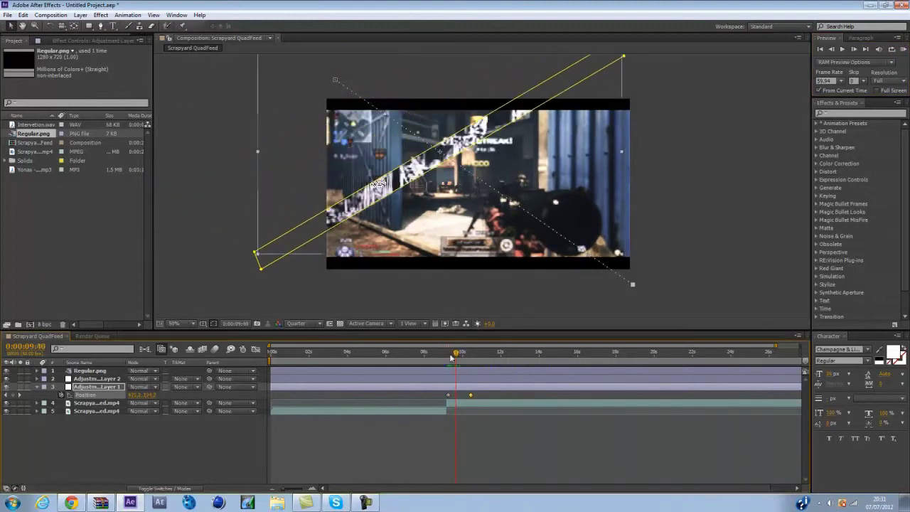
# - Set the composition's viewing resolution to Full and scrub back through the strip effect to 0:00:08:04
pyautogui.click(320, 323)
pyautogui.click(318, 347)
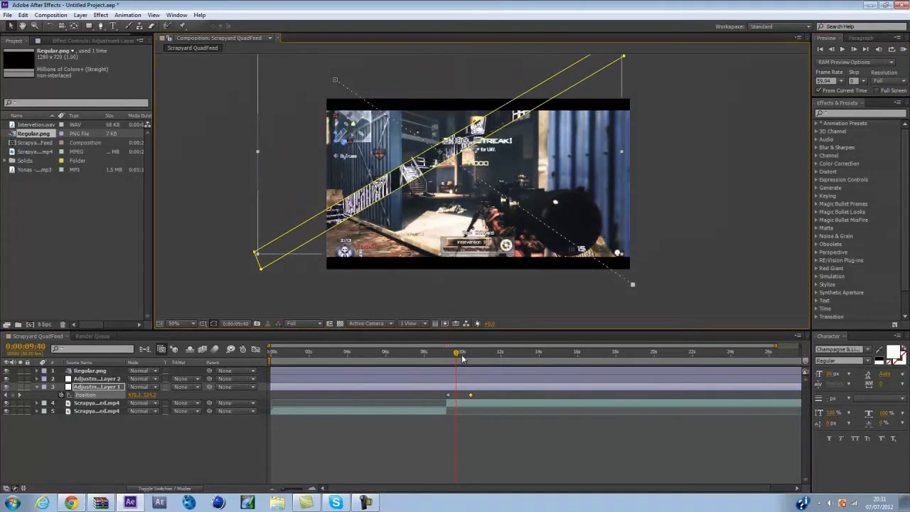
pyautogui.click(459, 353)
pyautogui.moveTo(459, 353)
pyautogui.mouseDown()
pyautogui.moveTo(467, 354)
pyautogui.moveTo(446, 353)
pyautogui.mouseUp()
pyautogui.click(425, 351)
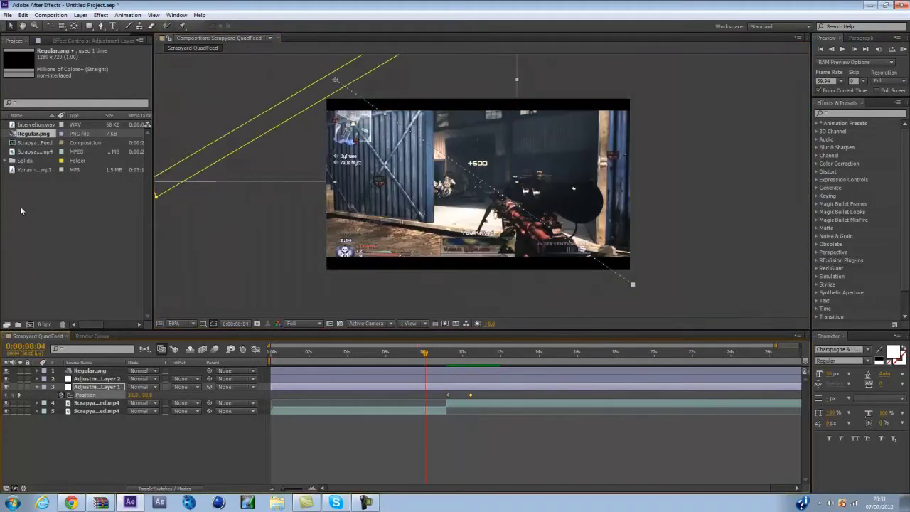
# - Create a new composition from the Scrapyard QuadFeed.mp4 footage and place its timeline first
pyautogui.click(32, 151)
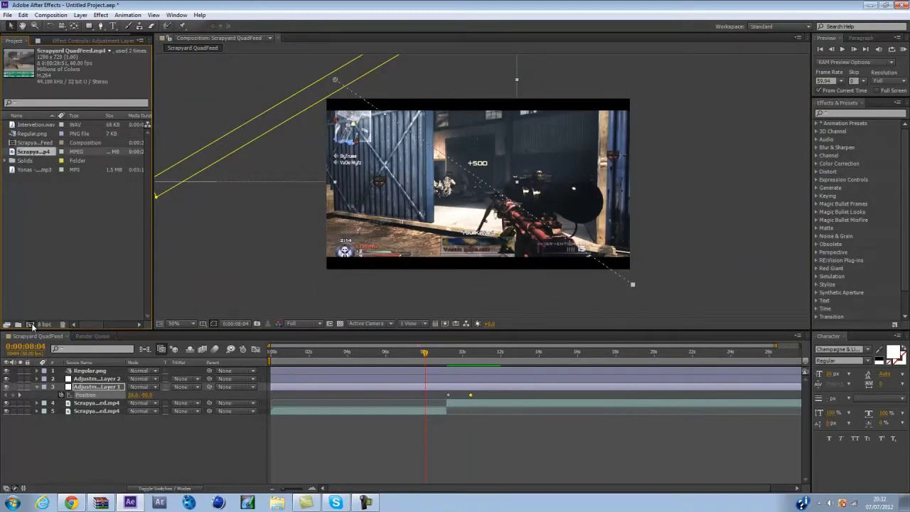
pyautogui.click(32, 326)
pyautogui.moveTo(135, 336); pyautogui.dragTo(49, 338)
pyautogui.click(133, 409)
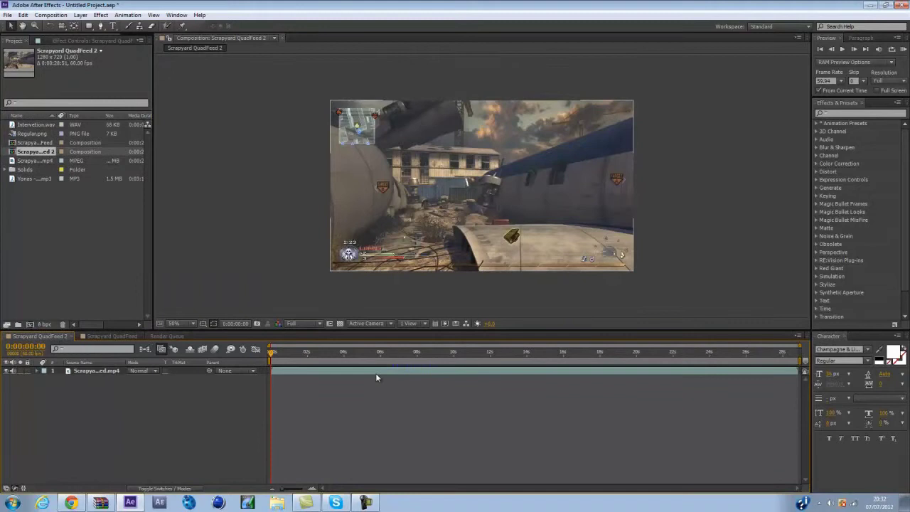
# - Split the Scrapyard QuadFeed.mp4 layer at 0:00:09:09
pyautogui.moveTo(409, 353); pyautogui.dragTo(439, 356)
pyautogui.click(449, 370)
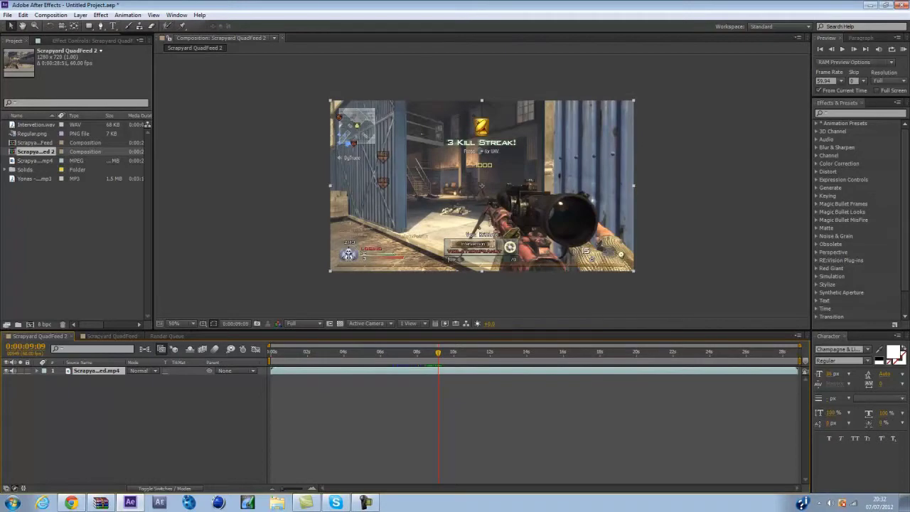
pyautogui.click(22, 15)
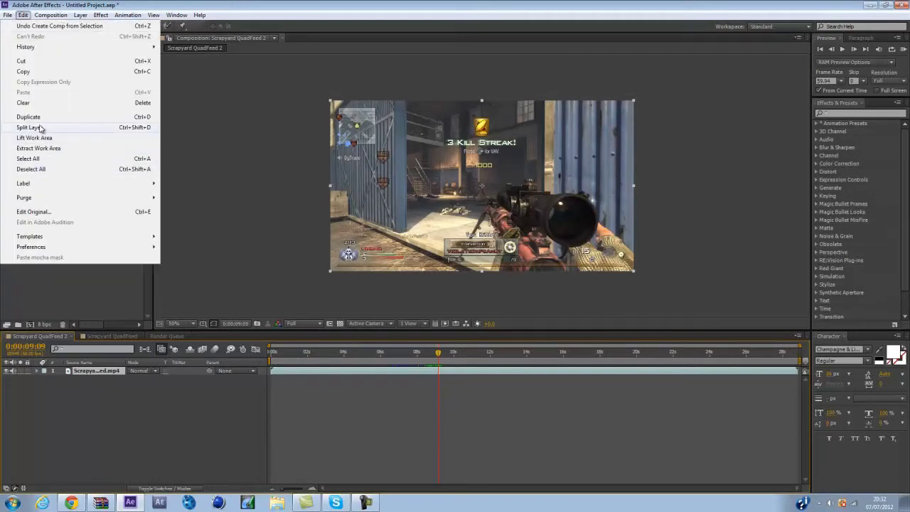
pyautogui.click(41, 128)
# - Find the Twixtor effect and apply it to the clip segment after the split
pyautogui.click(856, 113)
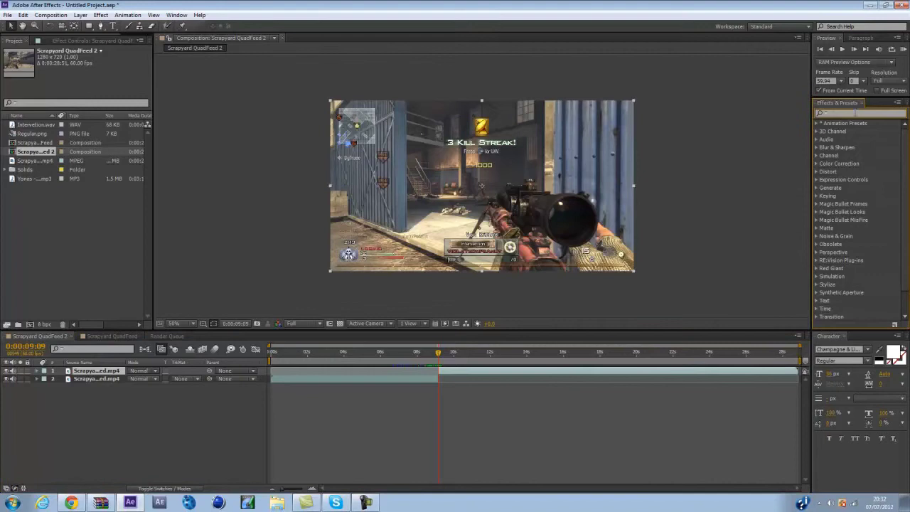
pyautogui.write('Twixtor')
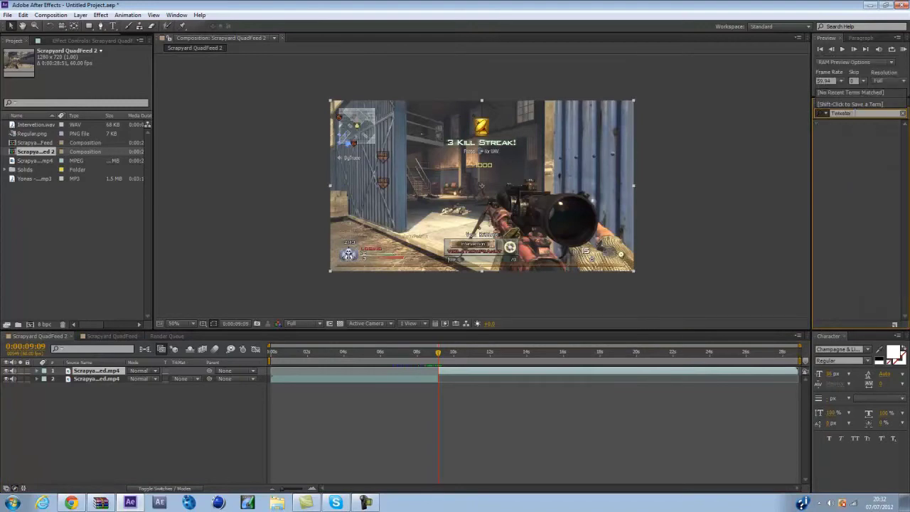
pyautogui.press('BackSpace')
pyautogui.press('BackSpace')
pyautogui.write('tor')
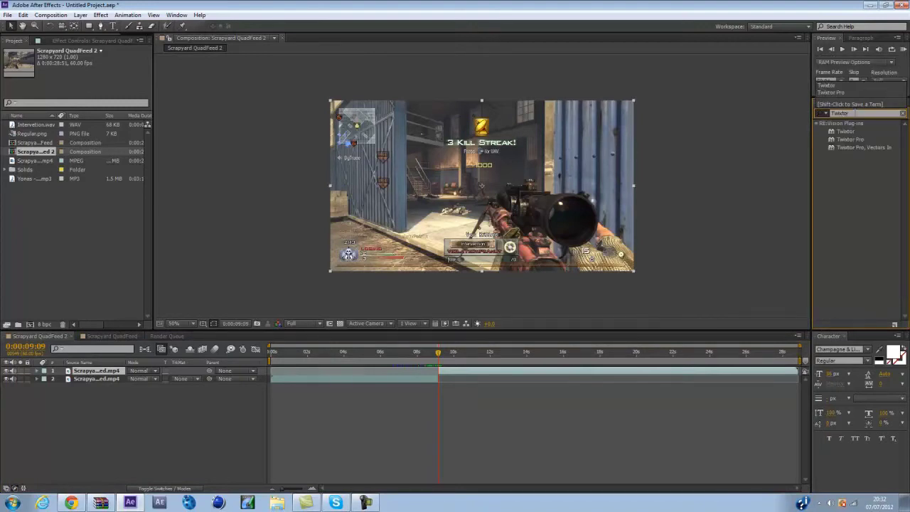
pyautogui.click(845, 133)
pyautogui.moveTo(844, 133); pyautogui.dragTo(509, 373)
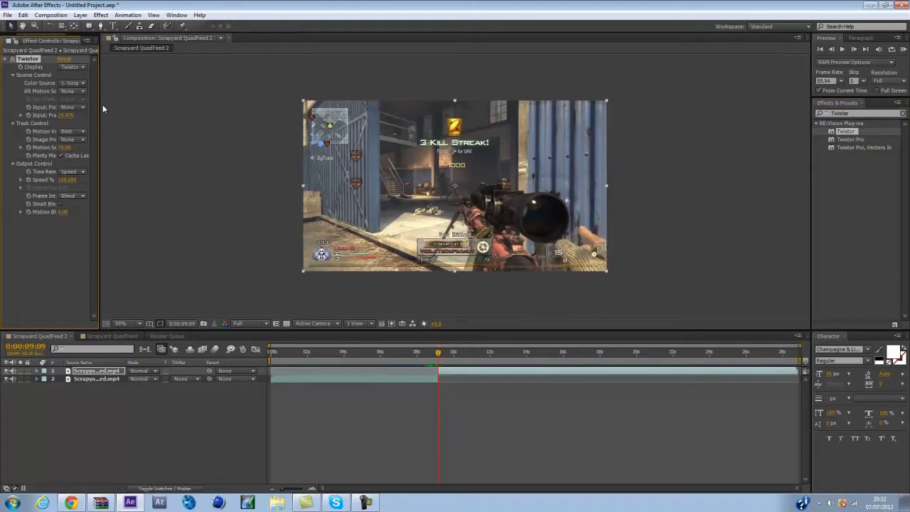
# - Set Twixtor's input frame rate to 59.94 and motion sensitivity to 100, and enable keyframing for Speed %
pyautogui.moveTo(101, 109); pyautogui.dragTo(169, 115)
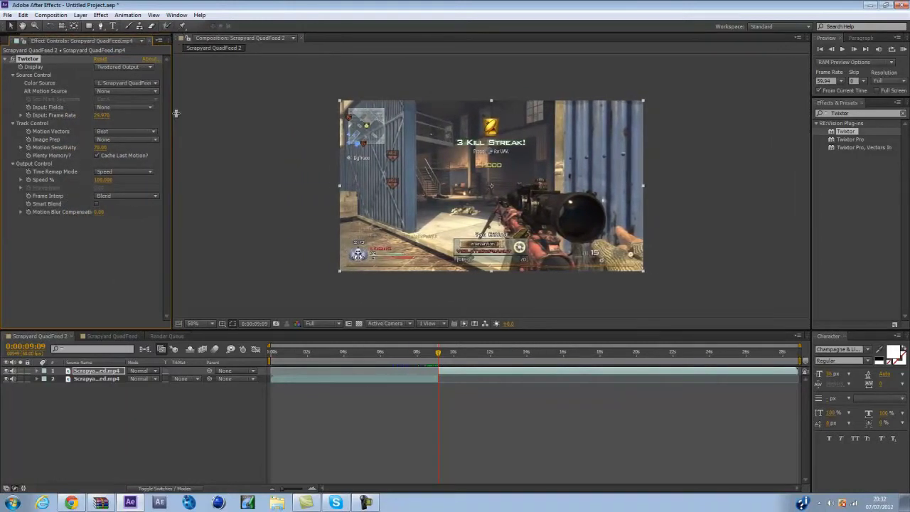
pyautogui.click(104, 116)
pyautogui.click(93, 269)
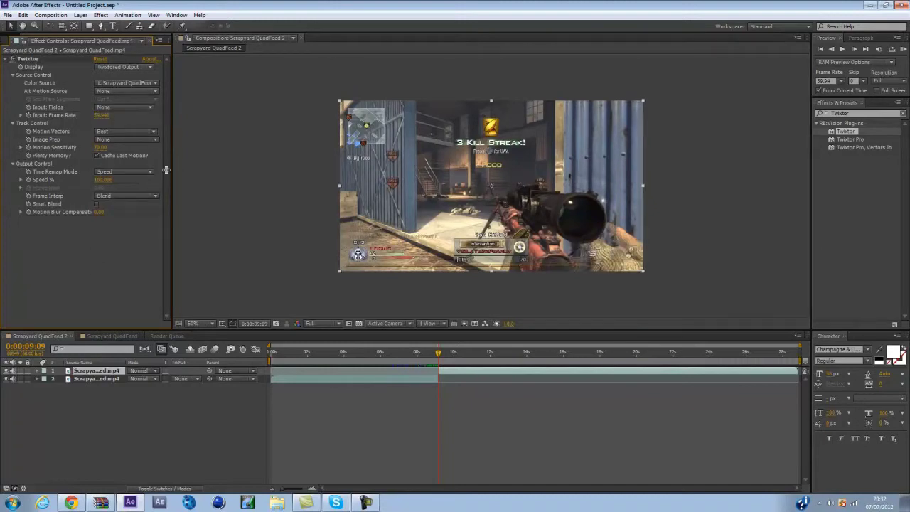
pyautogui.moveTo(165, 170); pyautogui.dragTo(160, 169)
pyautogui.moveTo(95, 148); pyautogui.dragTo(151, 142)
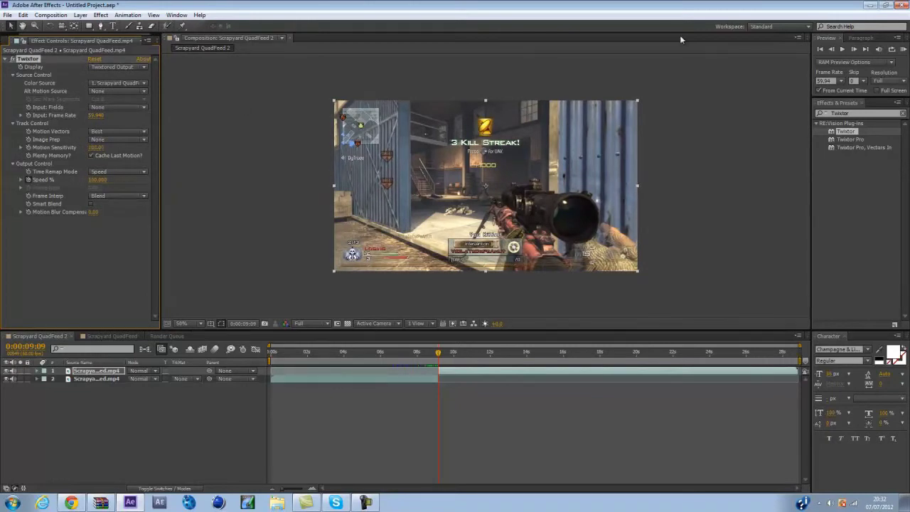
# - Set Twixtor's Speed % to 1 one frame after the split, and return the playhead to 0:00:09:09
pyautogui.click(854, 49)
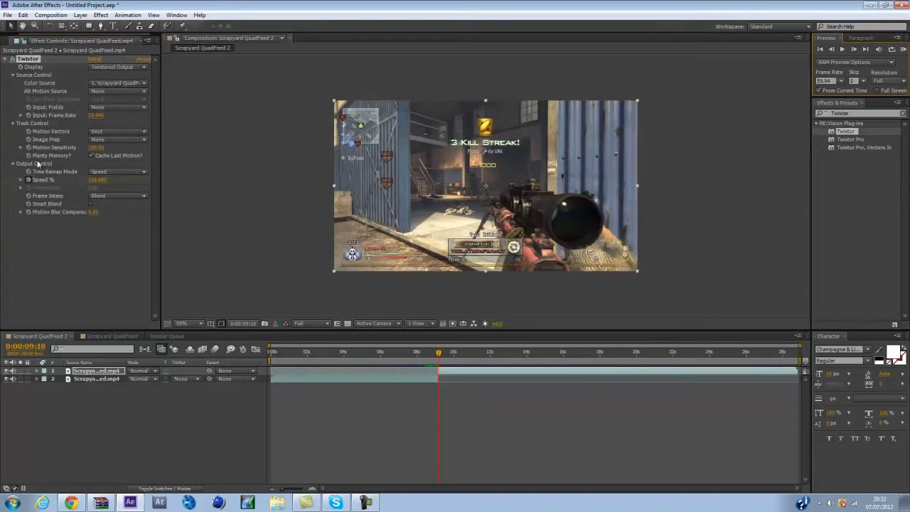
pyautogui.click(95, 181)
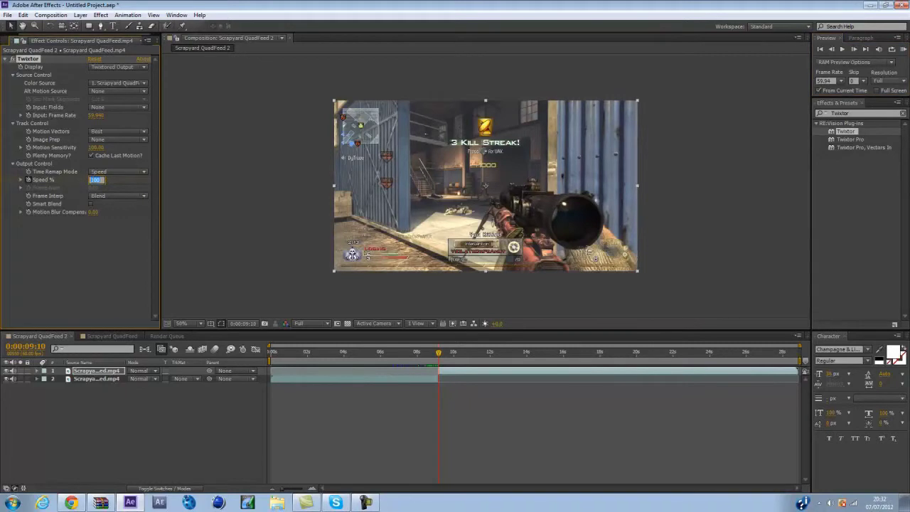
pyautogui.write('1')
pyautogui.click(96, 231)
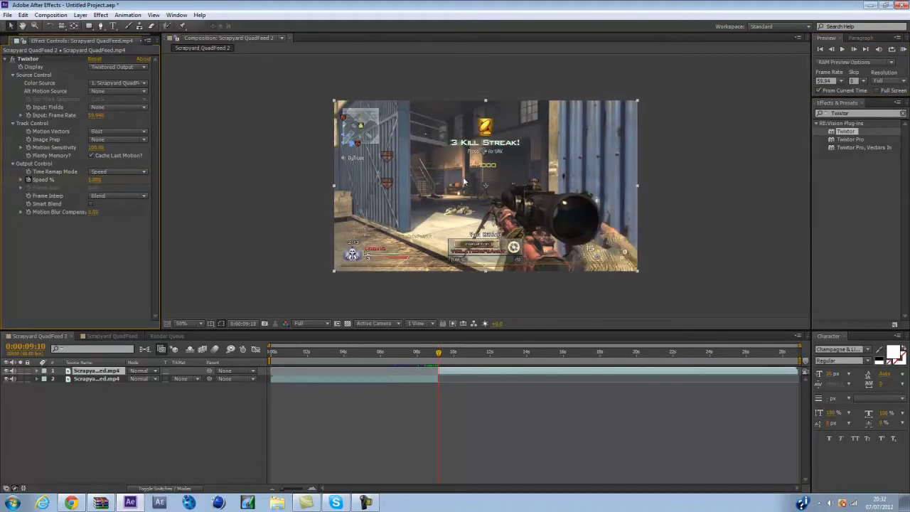
pyautogui.moveTo(443, 353)
pyautogui.mouseDown()
pyautogui.moveTo(476, 361)
pyautogui.moveTo(438, 358)
pyautogui.mouseUp()
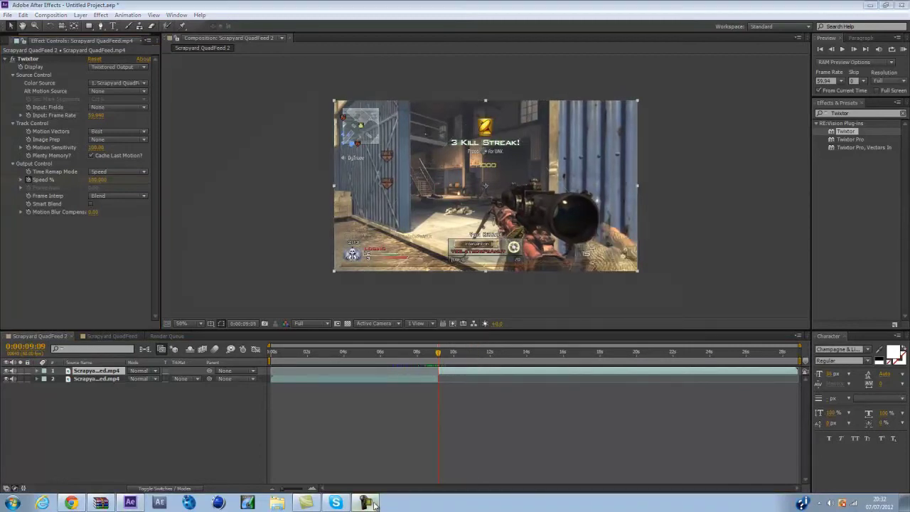
# - Add a new adjustment layer above both clip segments
pyautogui.click(376, 441)
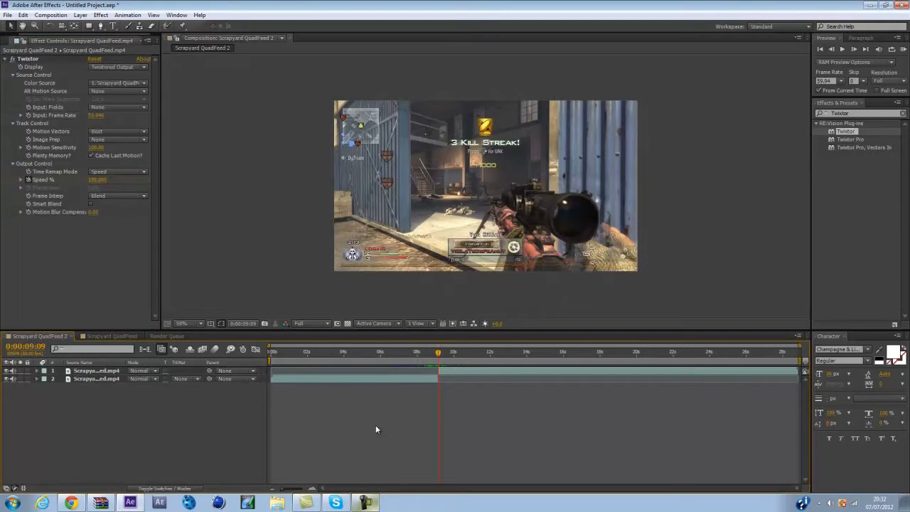
pyautogui.hotkey('ctrl', 'alt', 'y')
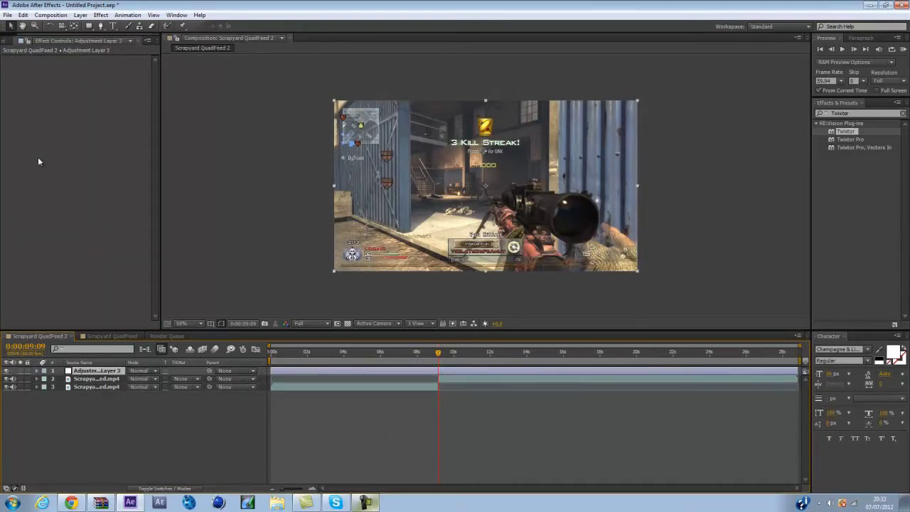
pyautogui.click(38, 158)
pyautogui.click(2, 41)
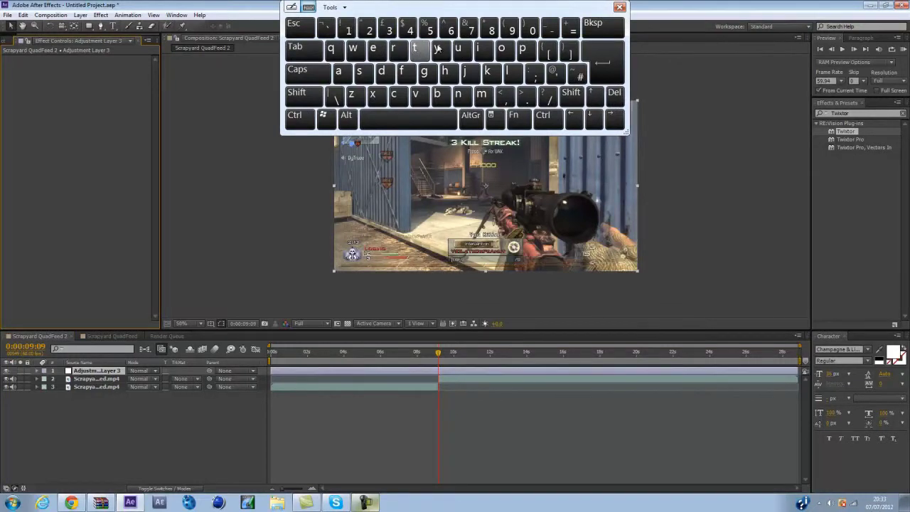
pyautogui.click(620, 7)
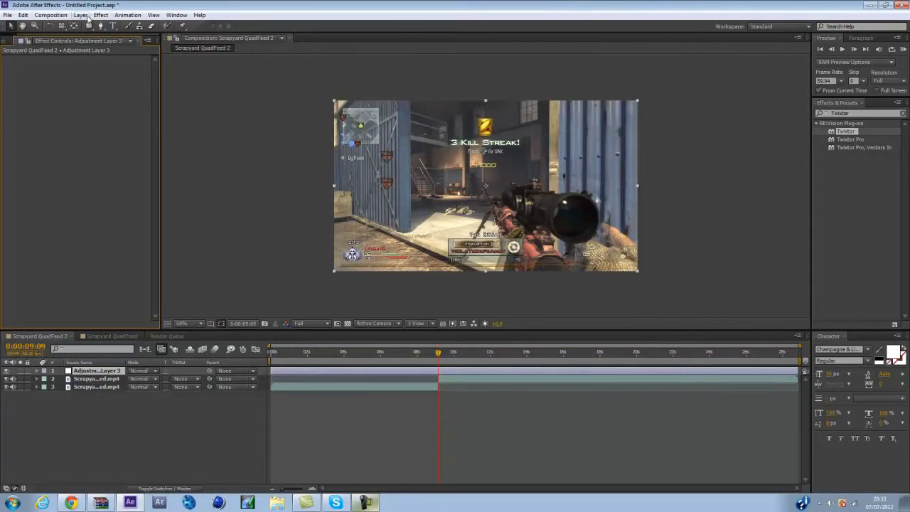
pyautogui.click(81, 15)
pyautogui.moveTo(109, 27)
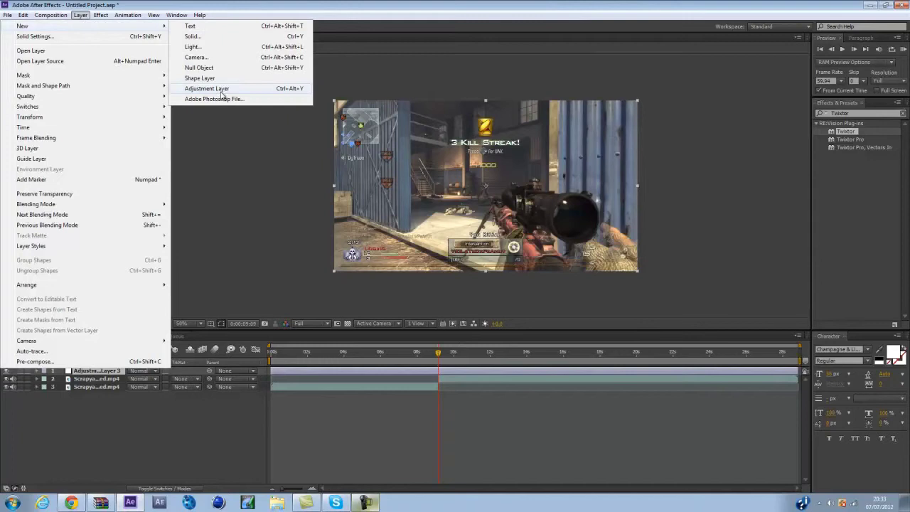
pyautogui.click(426, 367)
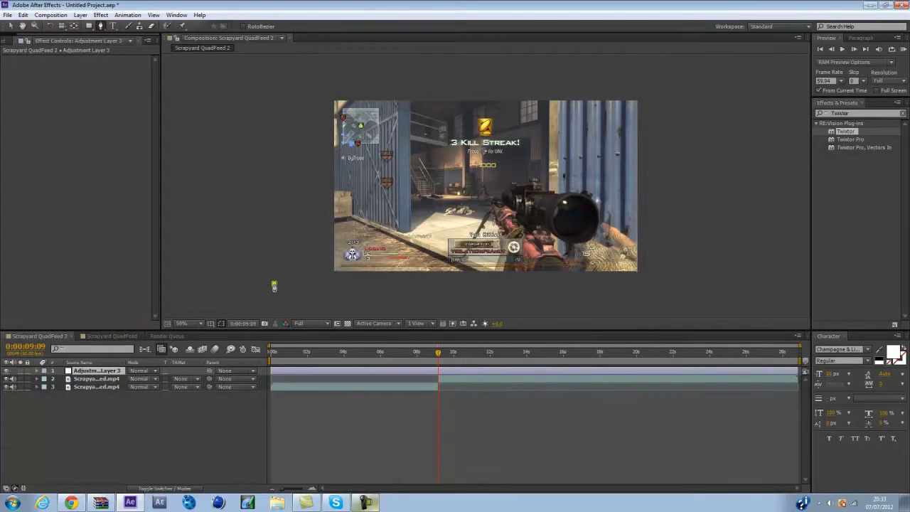
# - Draw a thin four-point diagonal mask on the adjustment layer with the Pen tool, running from beyond the frame's lower-left corner past its upper-right corner
pyautogui.click(274, 286)
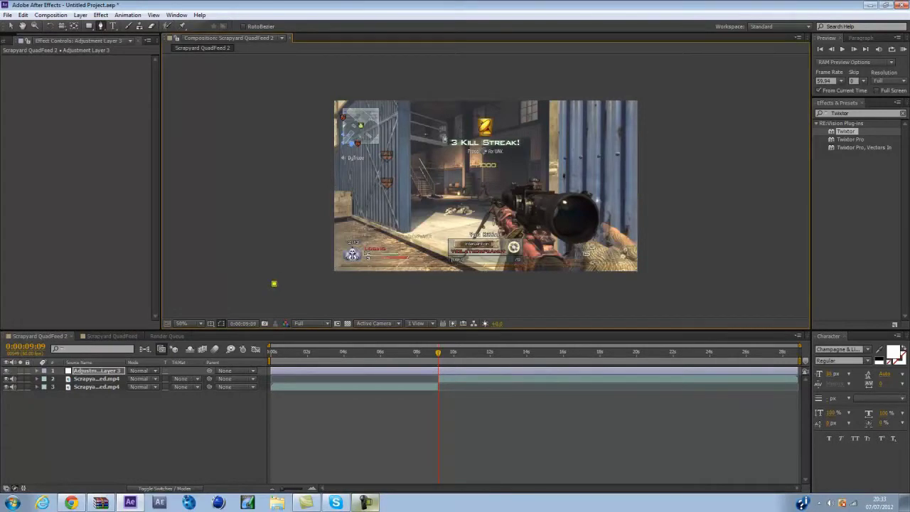
pyautogui.click(637, 87)
pyautogui.click(647, 93)
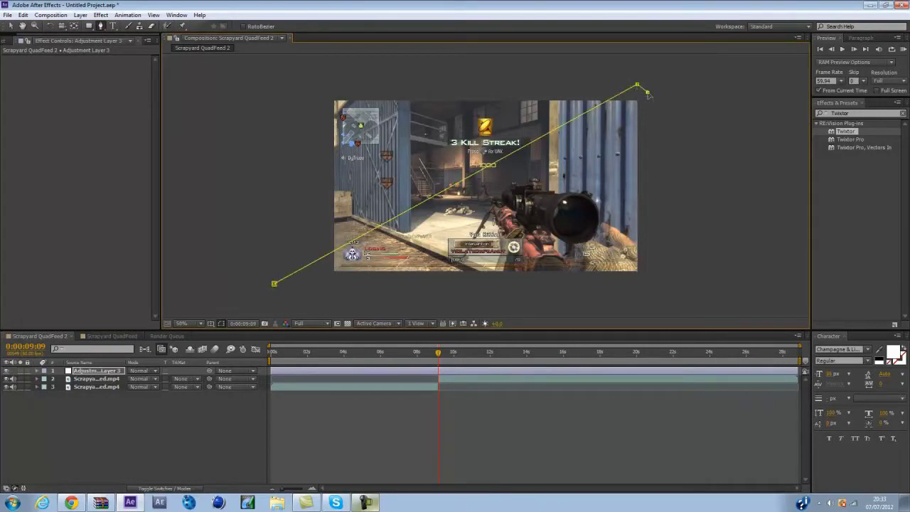
pyautogui.click(280, 294)
pyautogui.click(274, 283)
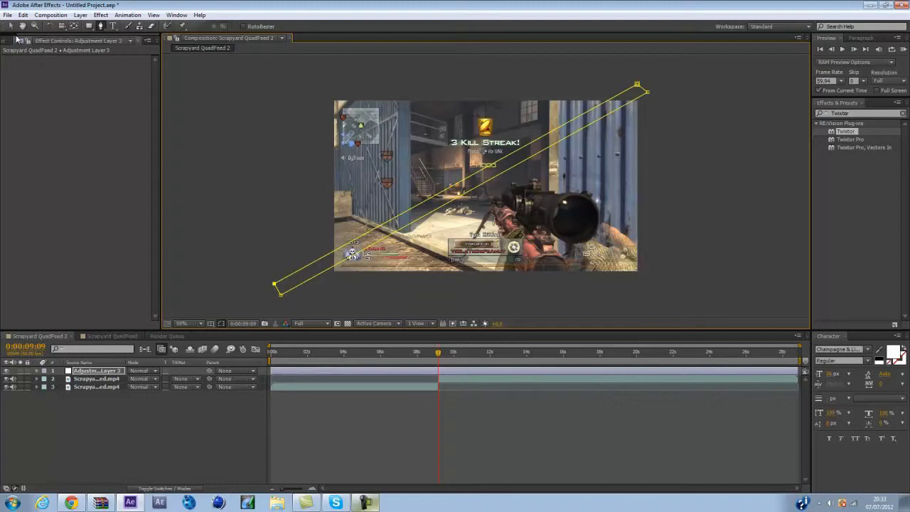
# - Fine-tune the outer corner point at the mask's upper-right end so the strip's long edges run parallel
pyautogui.doubleClick(649, 93)
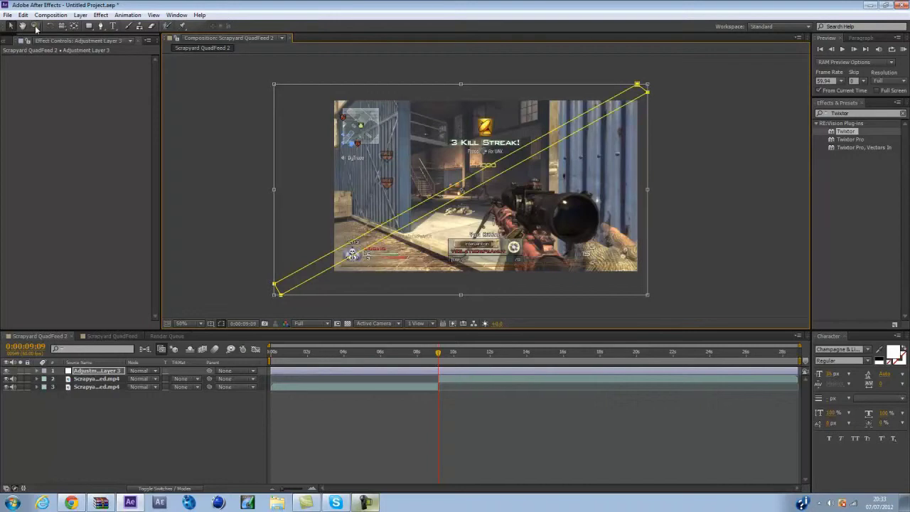
pyautogui.click(79, 371)
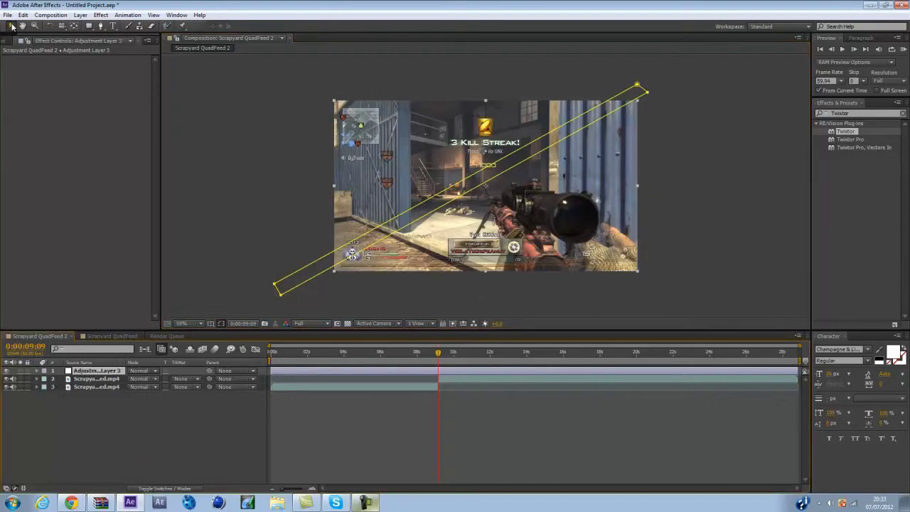
pyautogui.click(647, 94)
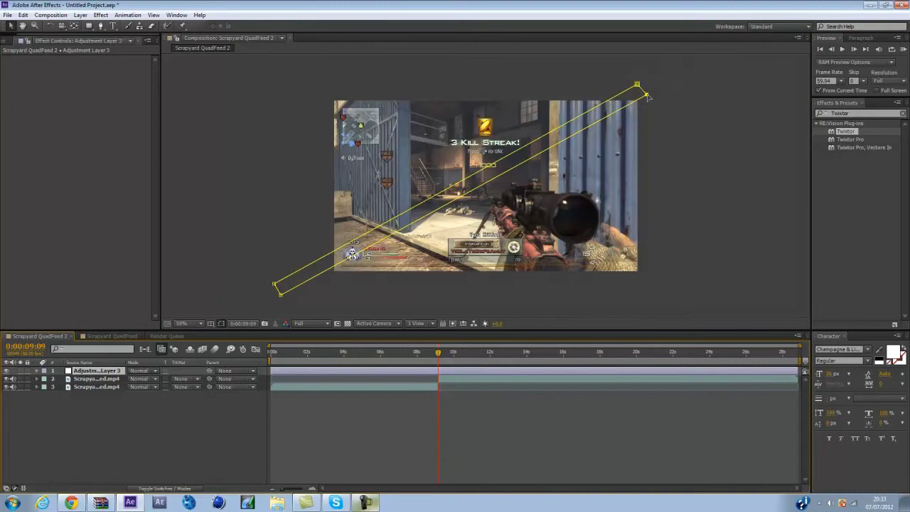
pyautogui.click(647, 94)
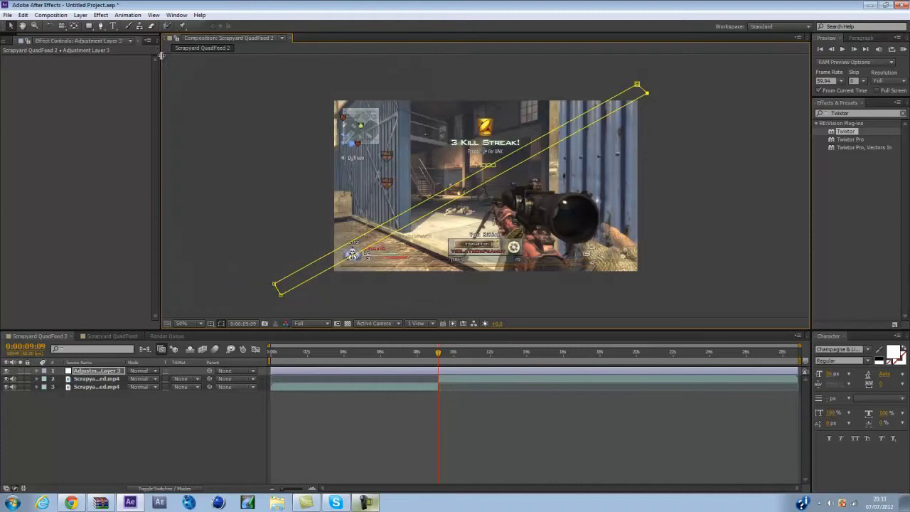
pyautogui.click(9, 25)
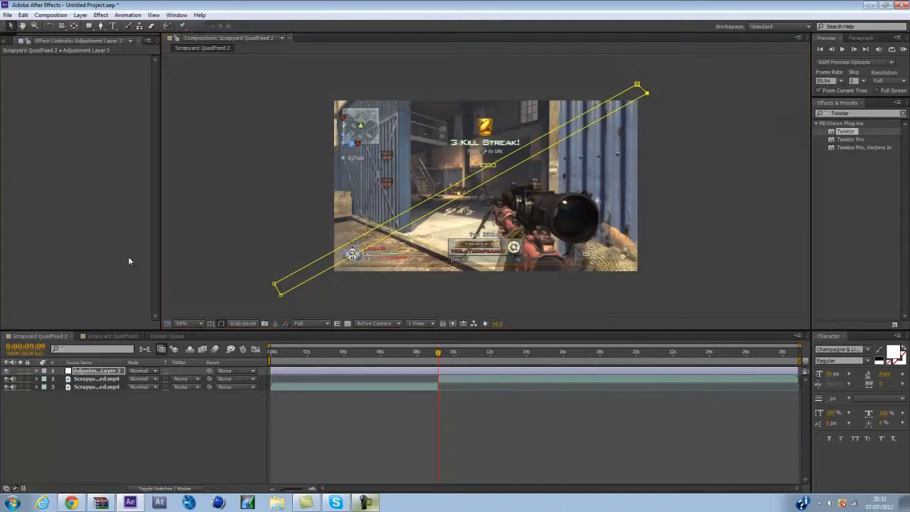
# - Apply the Find Edges effect to the masked adjustment layer with Blend With Original at 0%
pyautogui.click(92, 371)
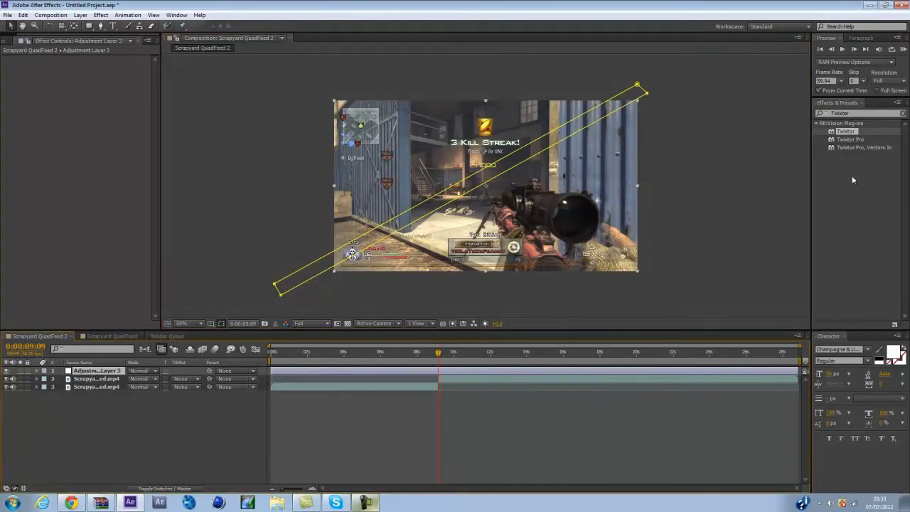
pyautogui.moveTo(855, 114); pyautogui.dragTo(761, 114)
pyautogui.press('BackSpace')
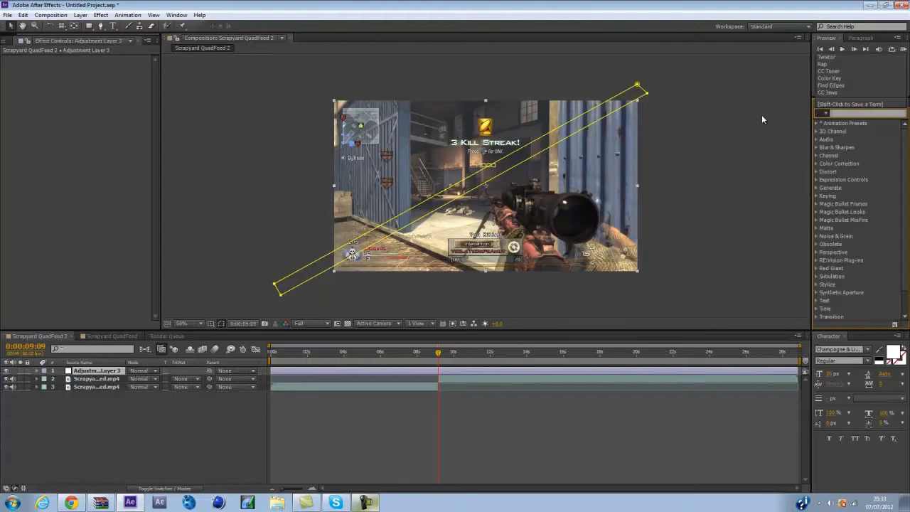
pyautogui.write('Find')
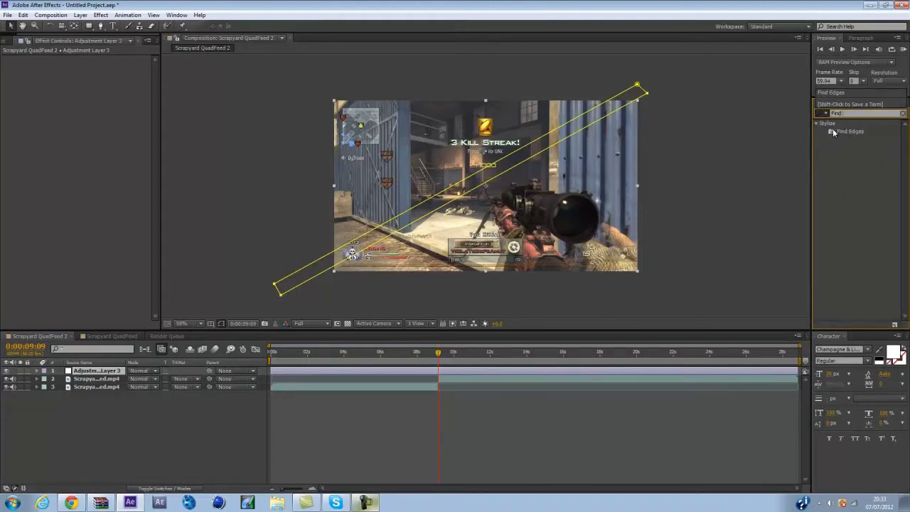
pyautogui.moveTo(847, 131); pyautogui.dragTo(514, 137)
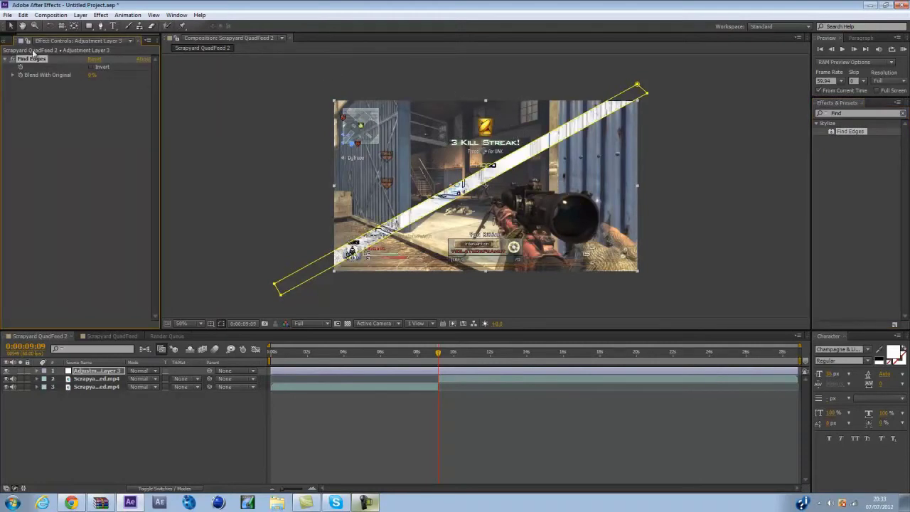
pyautogui.moveTo(91, 77); pyautogui.dragTo(9, 85)
# - Find the CC Toner effect and apply it to the masked adjustment layer
pyautogui.moveTo(853, 113); pyautogui.dragTo(790, 112)
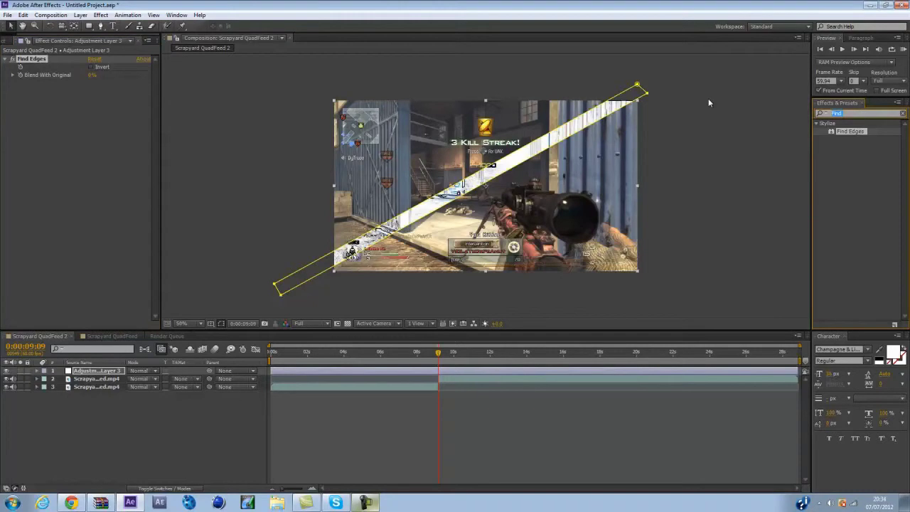
pyautogui.write('CC Toner')
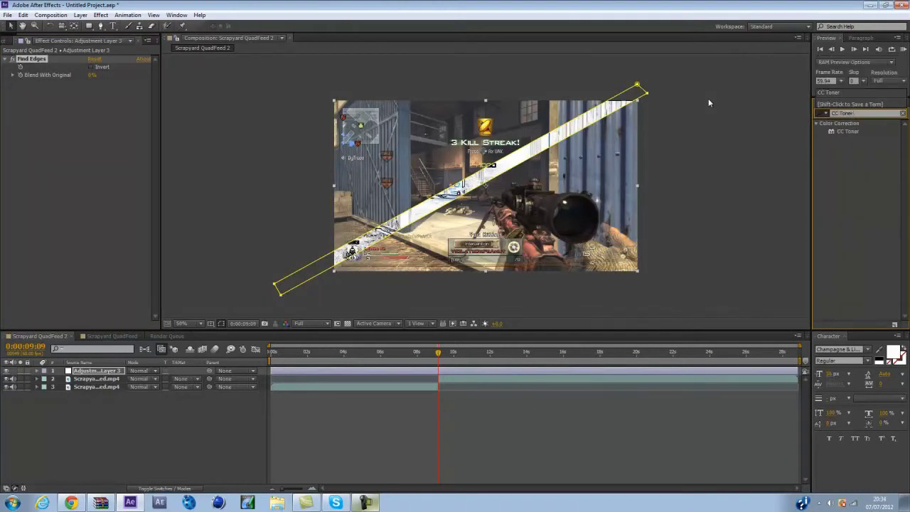
pyautogui.doubleClick(846, 131)
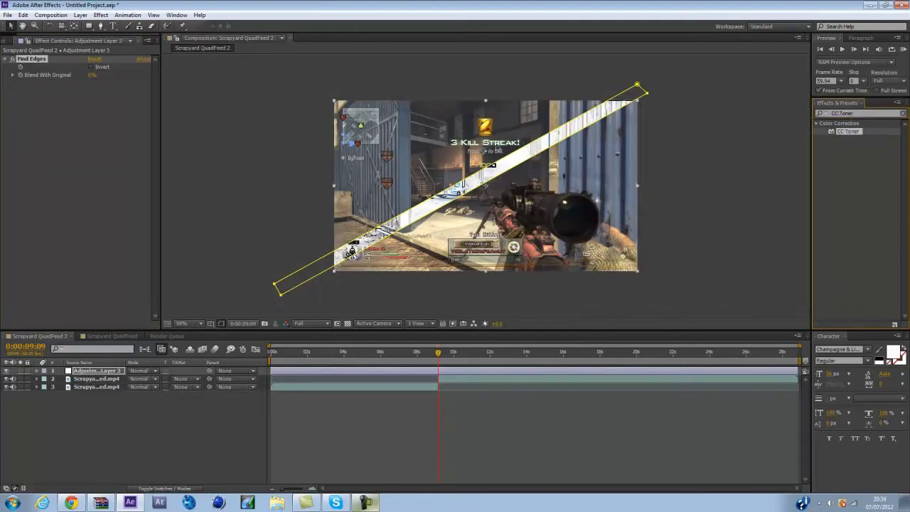
# - Set CC Toner's Highlights colour to black (000000) and its Midtones colour to white (FFFFFF)
pyautogui.click(93, 101)
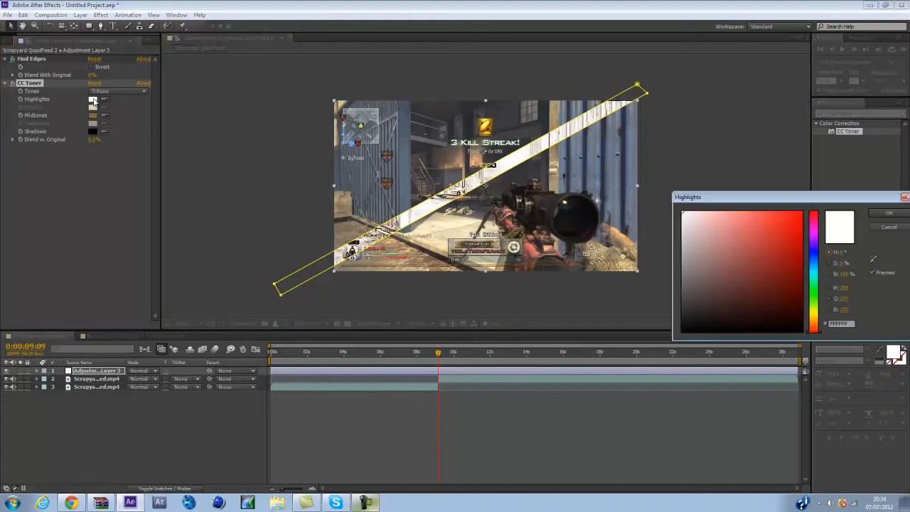
pyautogui.moveTo(715, 289); pyautogui.dragTo(653, 371)
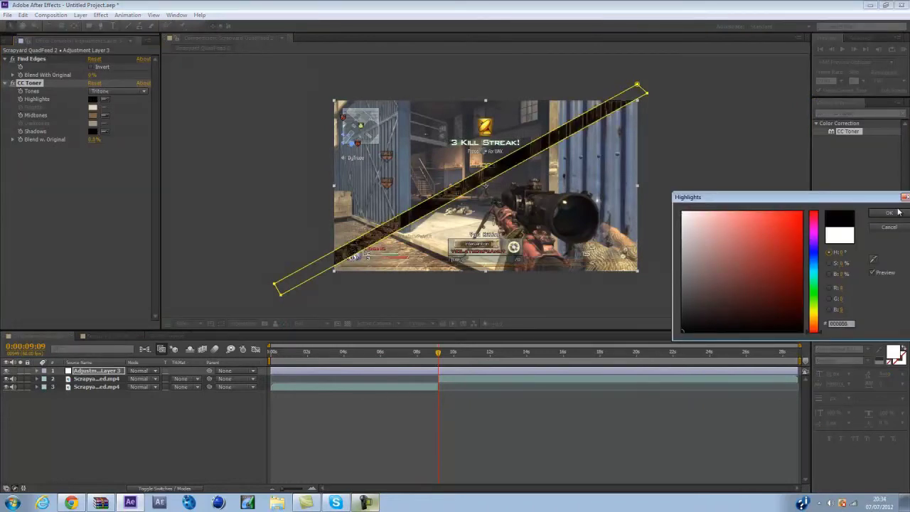
pyautogui.click(890, 212)
pyautogui.click(93, 115)
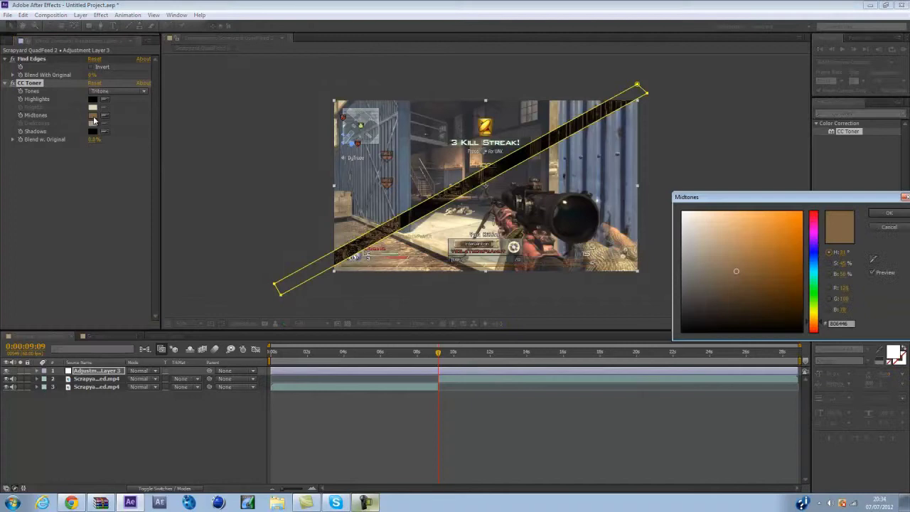
pyautogui.moveTo(692, 230); pyautogui.dragTo(682, 212)
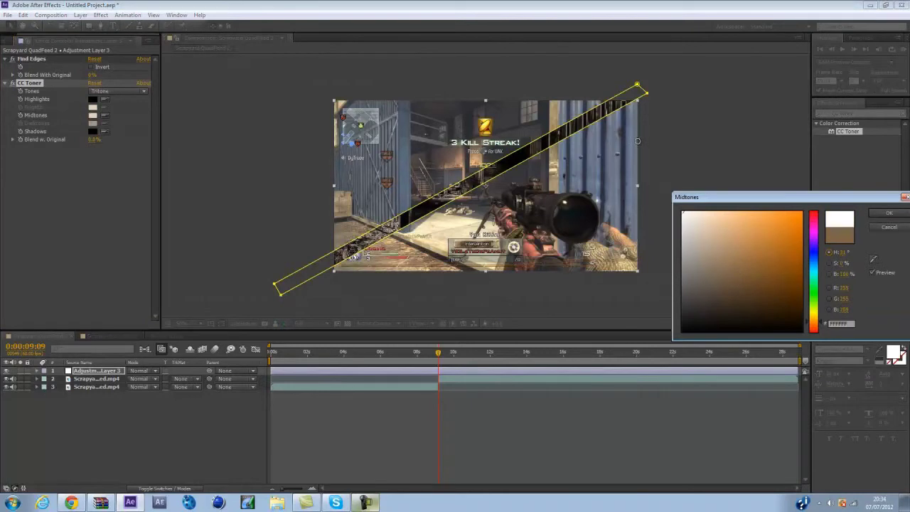
pyautogui.click(892, 215)
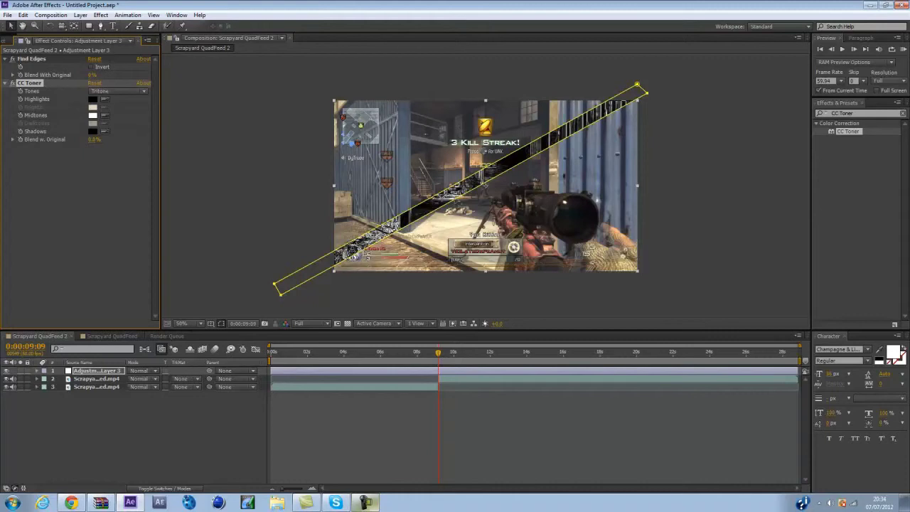
# - Move the strip layer out past the frame's upper-left corner and keyframe its Position at 0:00:09:09
pyautogui.moveTo(456, 199); pyautogui.dragTo(345, 90)
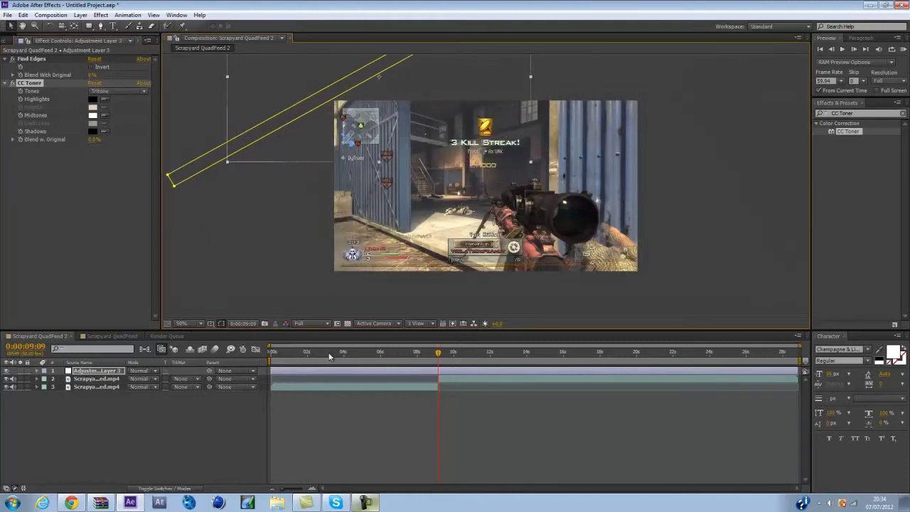
pyautogui.hotkey('alt', 'shift', 'p')
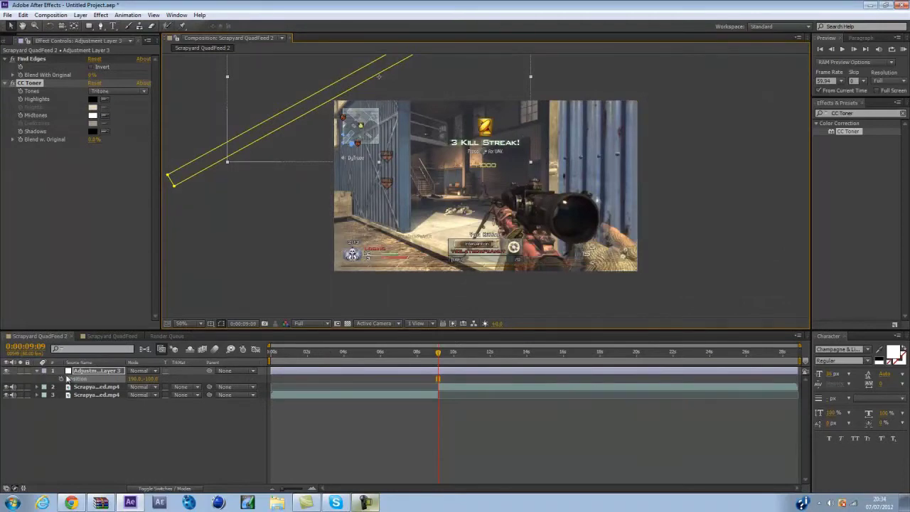
pyautogui.click(62, 378)
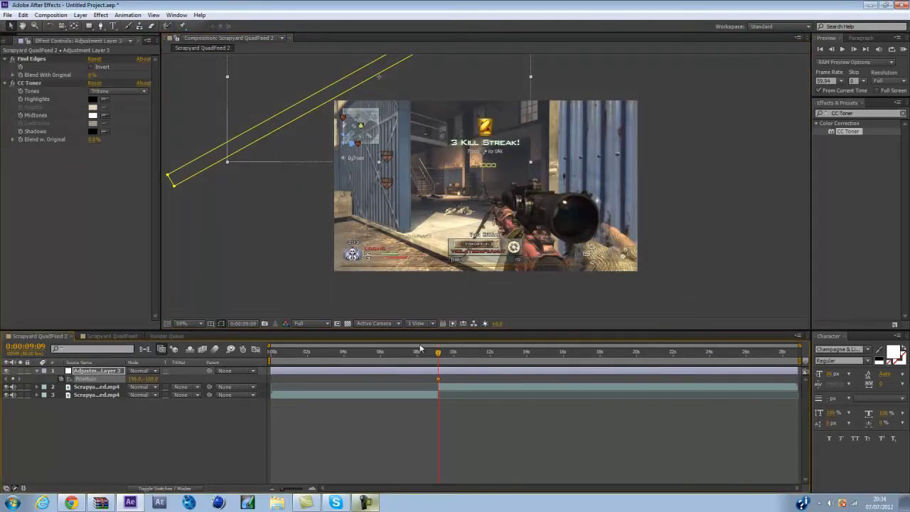
# - Keyframe the strip at 0:00:10:30 past the frame's lower-right corner, and preview its sweep across the footage
pyautogui.moveTo(467, 353); pyautogui.dragTo(463, 356)
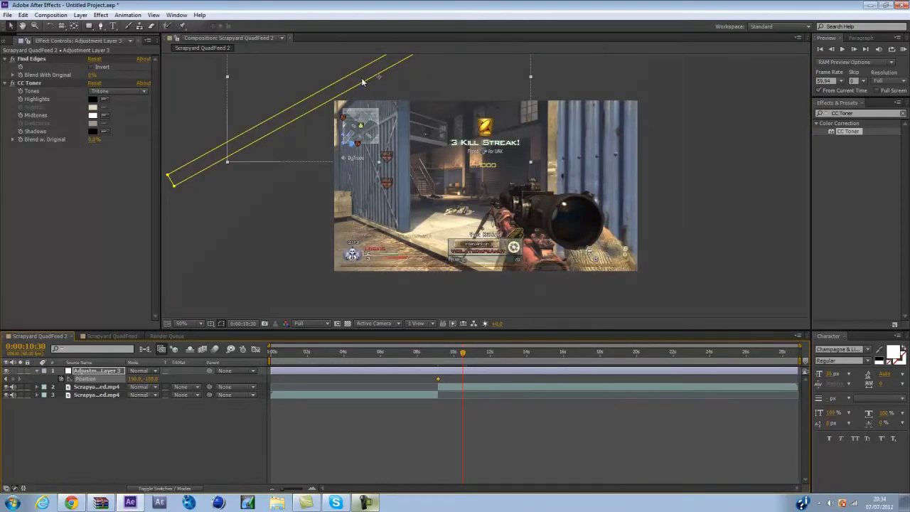
pyautogui.moveTo(364, 81); pyautogui.dragTo(635, 290)
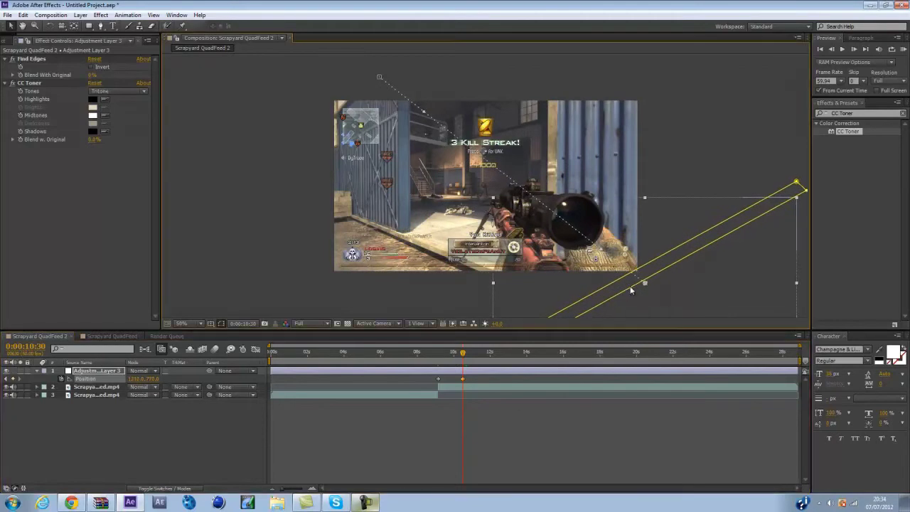
pyautogui.click(438, 354)
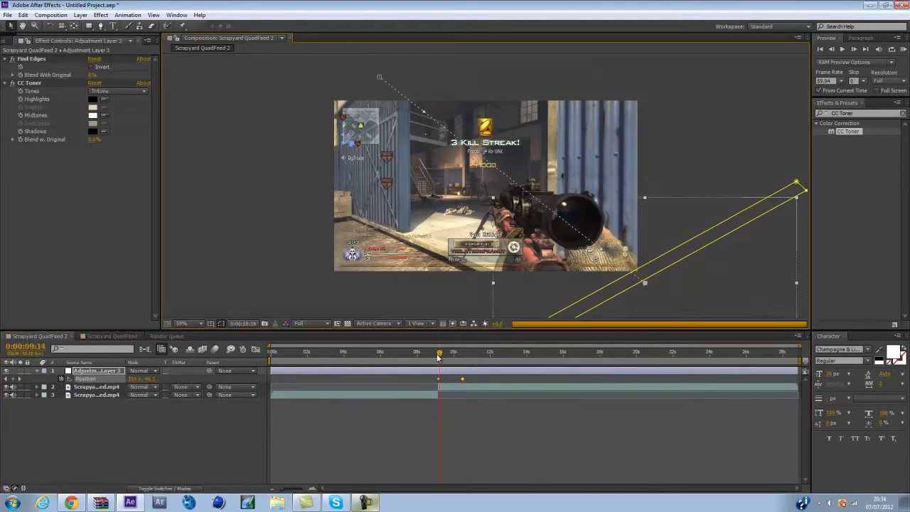
pyautogui.moveTo(438, 358); pyautogui.dragTo(466, 371)
pyautogui.moveTo(441, 356)
pyautogui.mouseDown()
pyautogui.moveTo(458, 365)
pyautogui.moveTo(453, 357)
pyautogui.mouseUp()
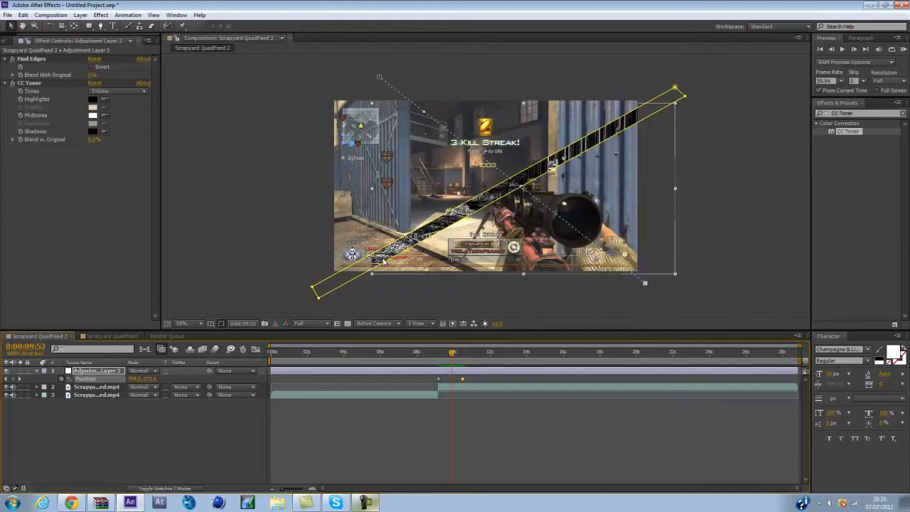
# - Scale the strip's adjustment layer to 125% and check its coverage, leaving the playhead at 0:00:09:37
pyautogui.click(81, 371)
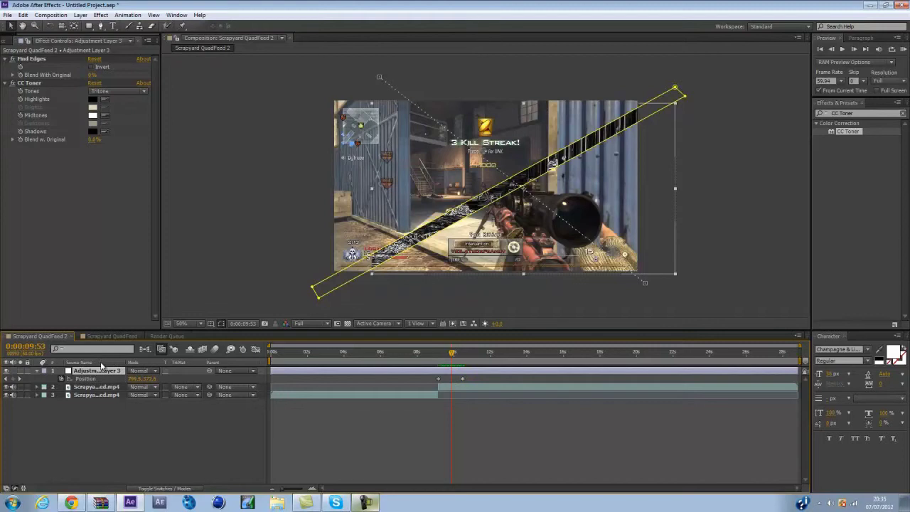
pyautogui.press('s')
pyautogui.moveTo(159, 379); pyautogui.dragTo(178, 386)
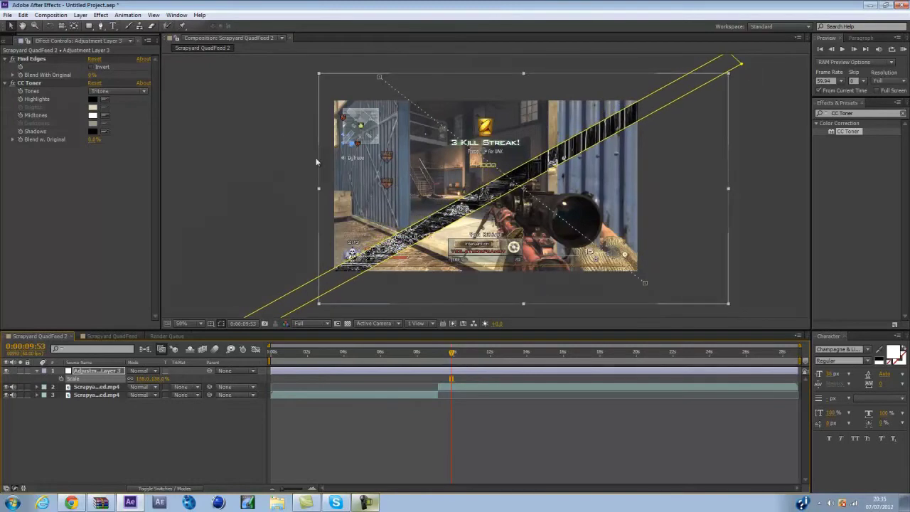
pyautogui.click(260, 163)
pyautogui.click(144, 379)
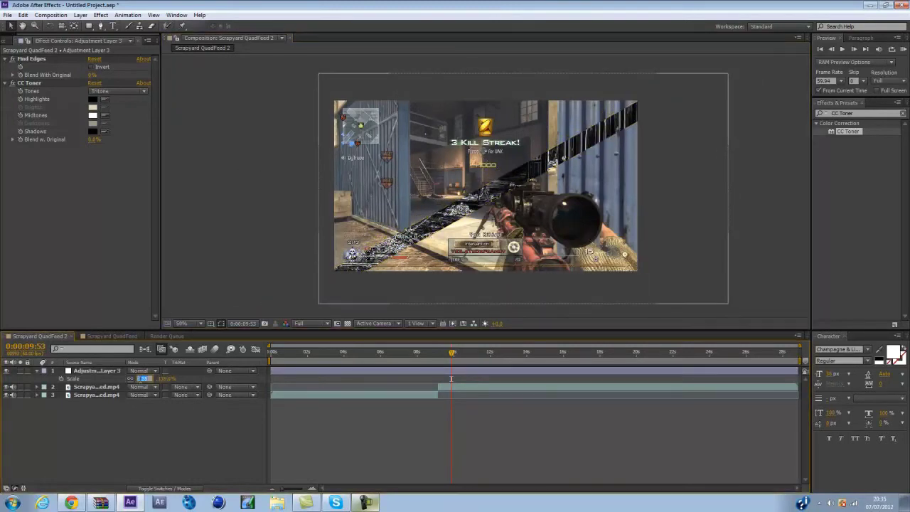
pyautogui.write('120')
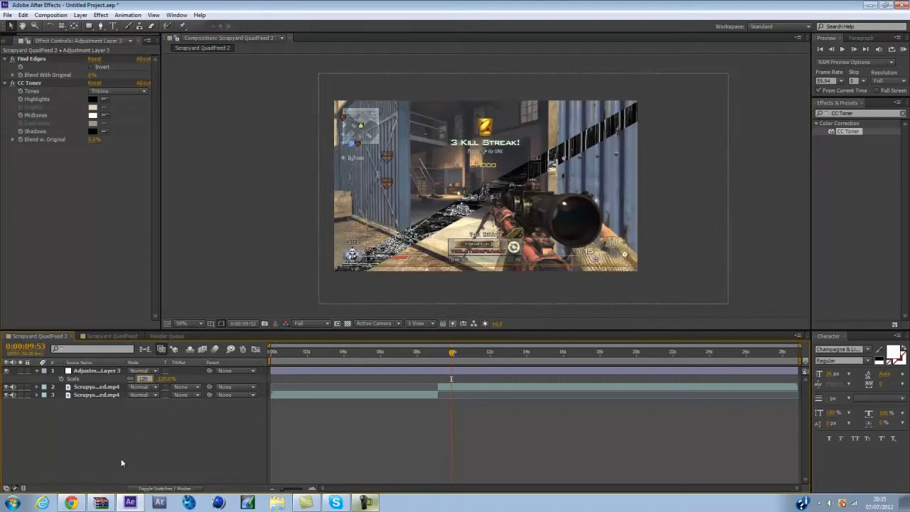
pyautogui.press('Return')
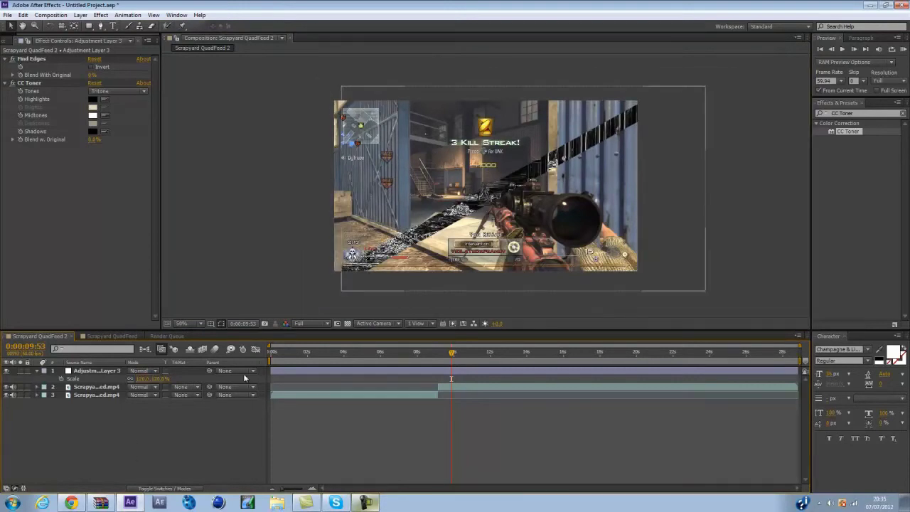
pyautogui.moveTo(450, 360)
pyautogui.mouseDown()
pyautogui.moveTo(434, 360)
pyautogui.moveTo(452, 364)
pyautogui.mouseUp()
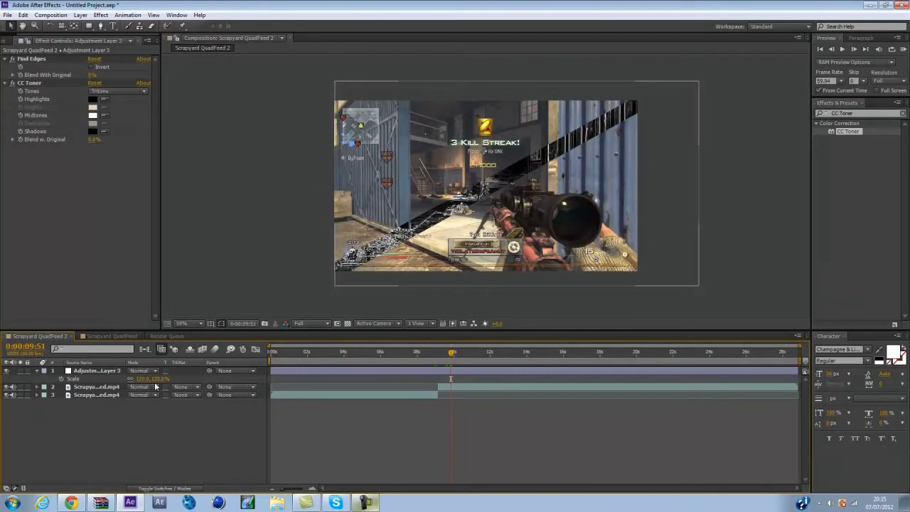
pyautogui.moveTo(144, 382); pyautogui.dragTo(173, 385)
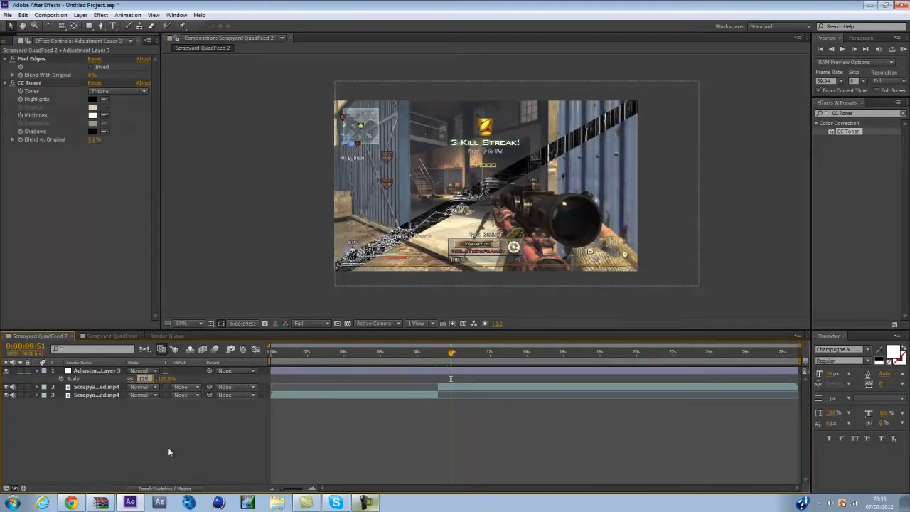
pyautogui.moveTo(437, 359)
pyautogui.mouseDown()
pyautogui.moveTo(464, 364)
pyautogui.moveTo(422, 364)
pyautogui.mouseUp()
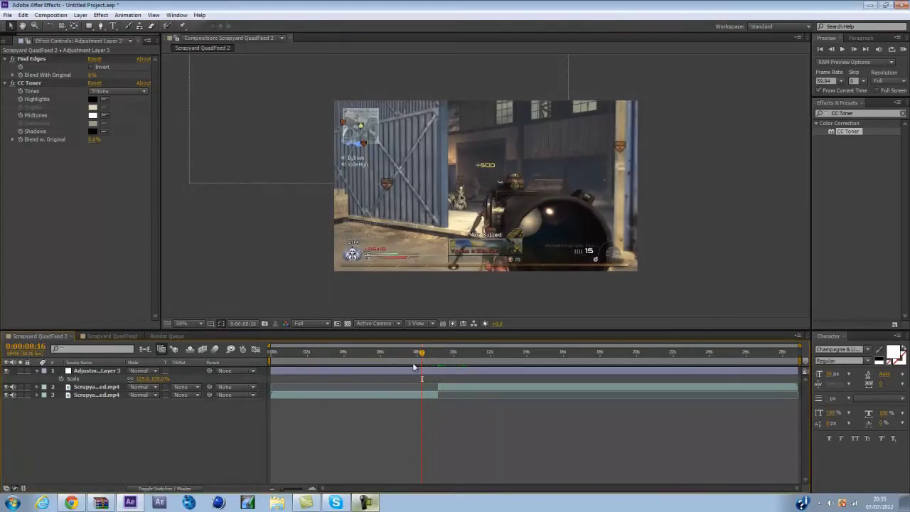
pyautogui.click(446, 353)
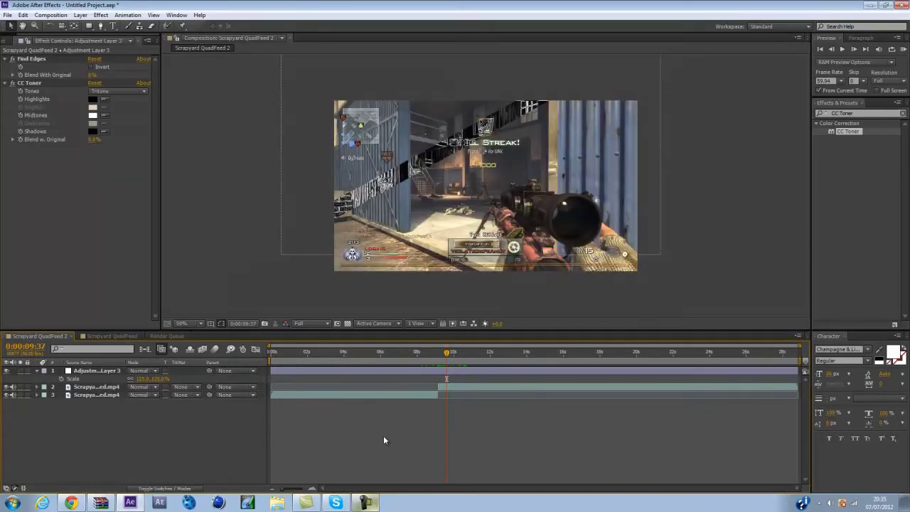
# - Add a second adjustment layer above all others and apply the Rap RTR user preset to it
pyautogui.hotkey('ctrl', 'alt', 'y')
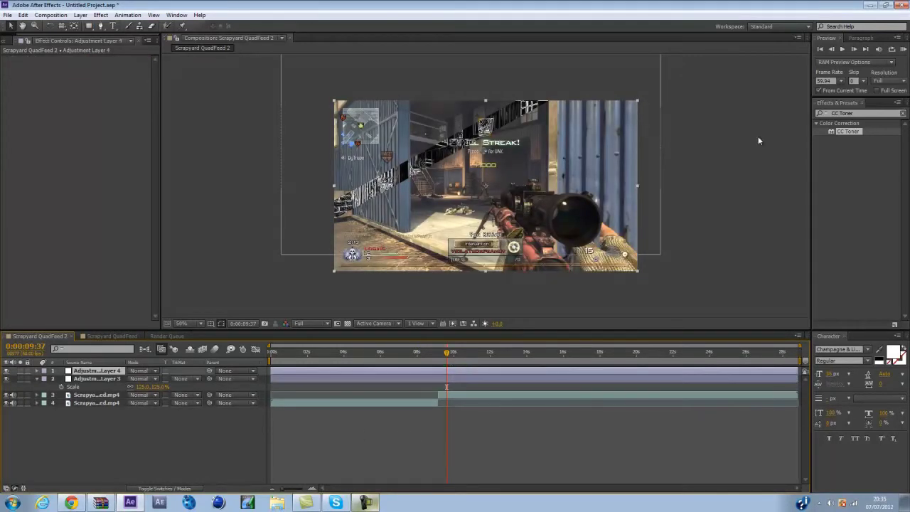
pyautogui.click(862, 113)
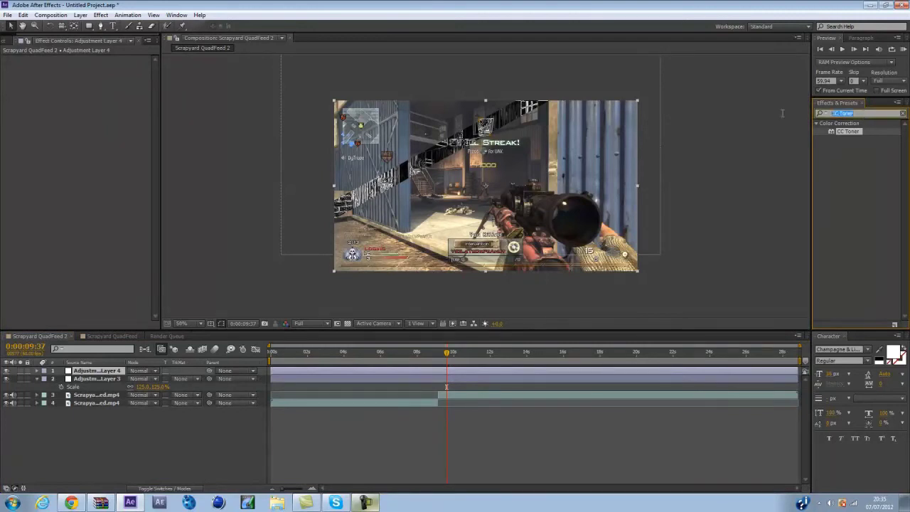
pyautogui.write('Rap')
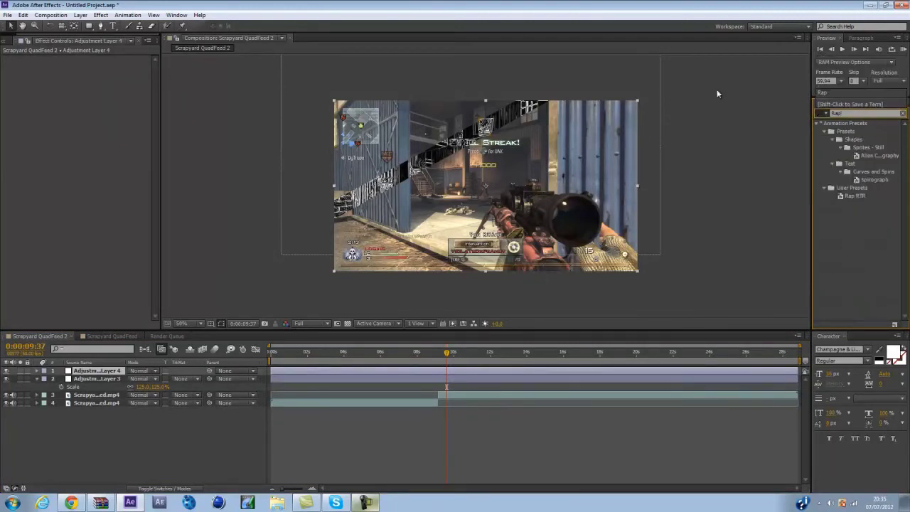
pyautogui.click(857, 197)
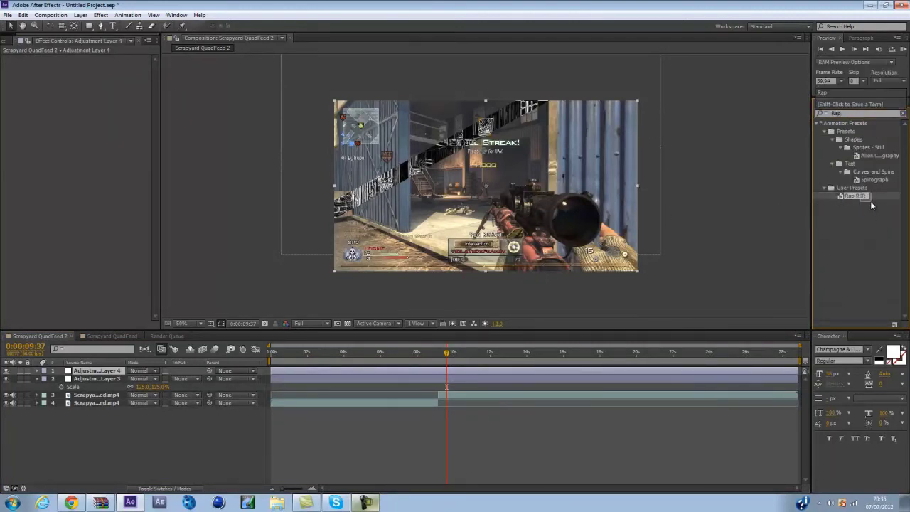
pyautogui.moveTo(495, 373); pyautogui.dragTo(498, 371)
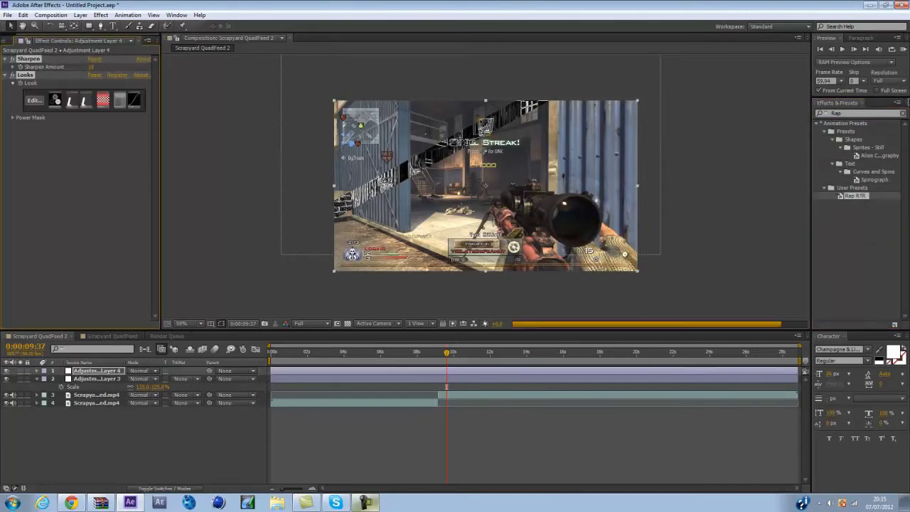
pyautogui.click(903, 113)
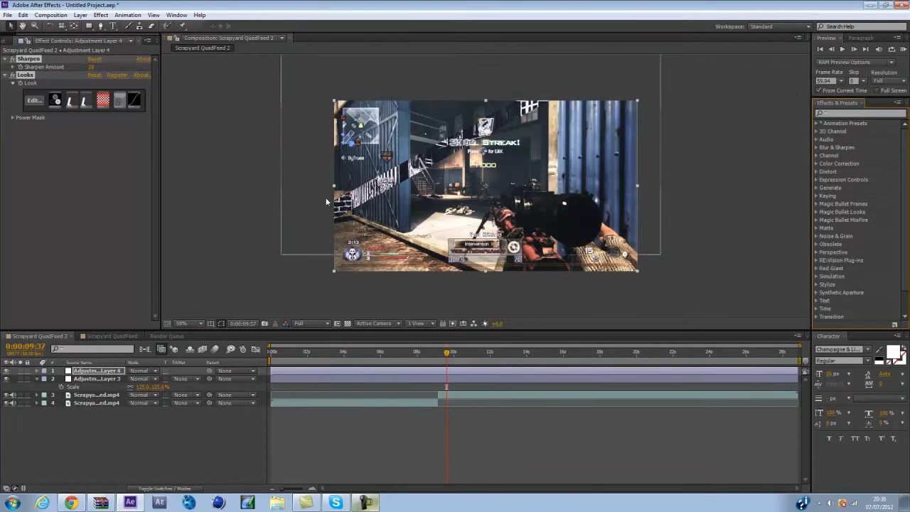
pyautogui.click(508, 453)
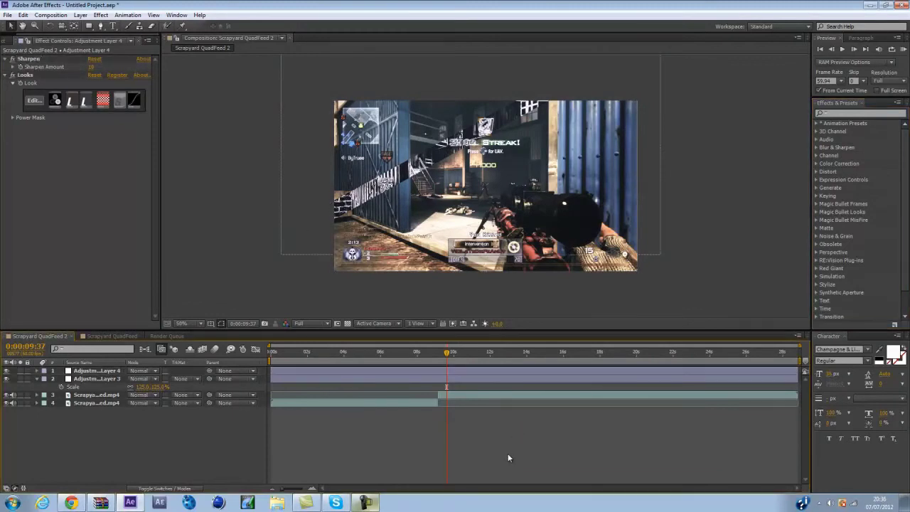
# - Create a black solid at composition size above all the other layers
pyautogui.hotkey('ctrl', 'y')
pyautogui.click(448, 308)
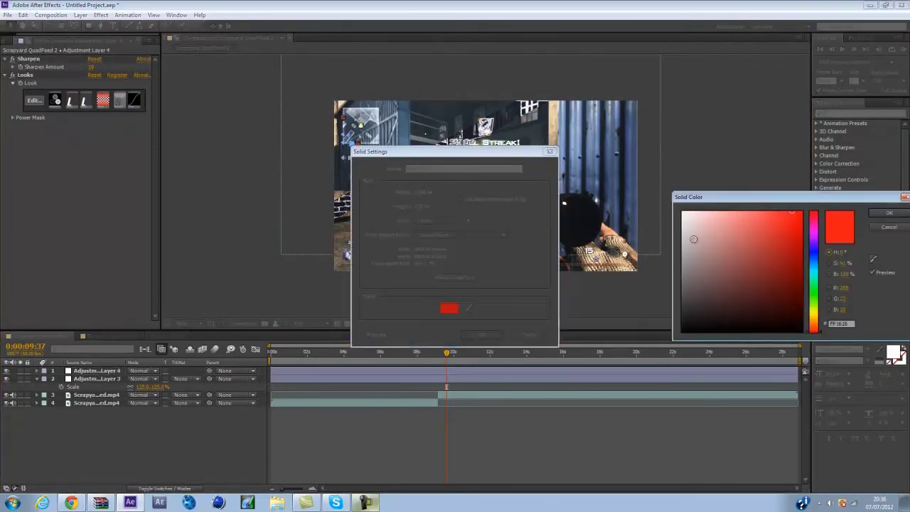
pyautogui.click(888, 213)
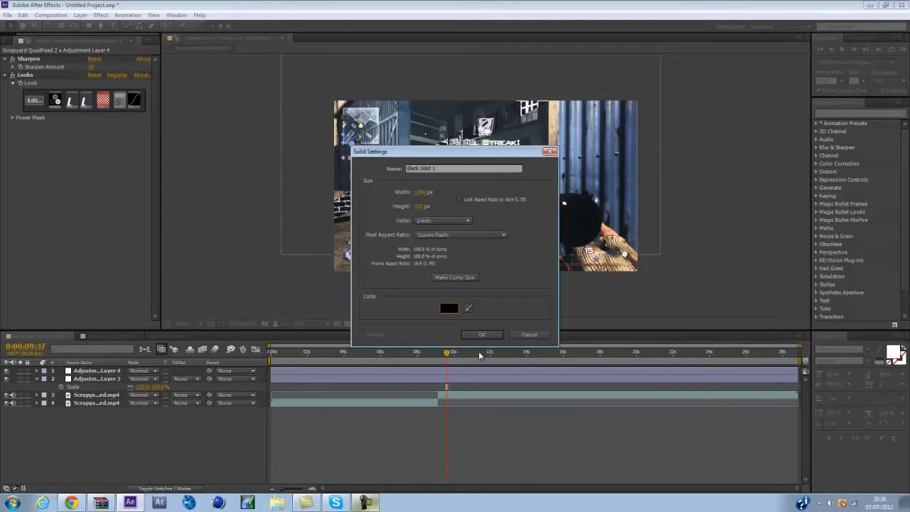
pyautogui.click(481, 334)
# - Apply CC Jaws to the black solid with Height 0% and Completion 87% to form letterbox bars
pyautogui.click(869, 114)
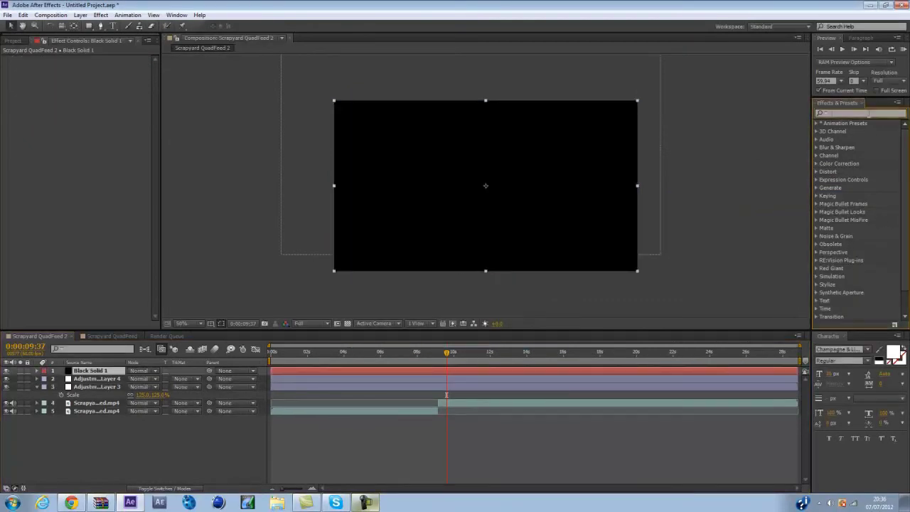
pyautogui.write('CC JA')
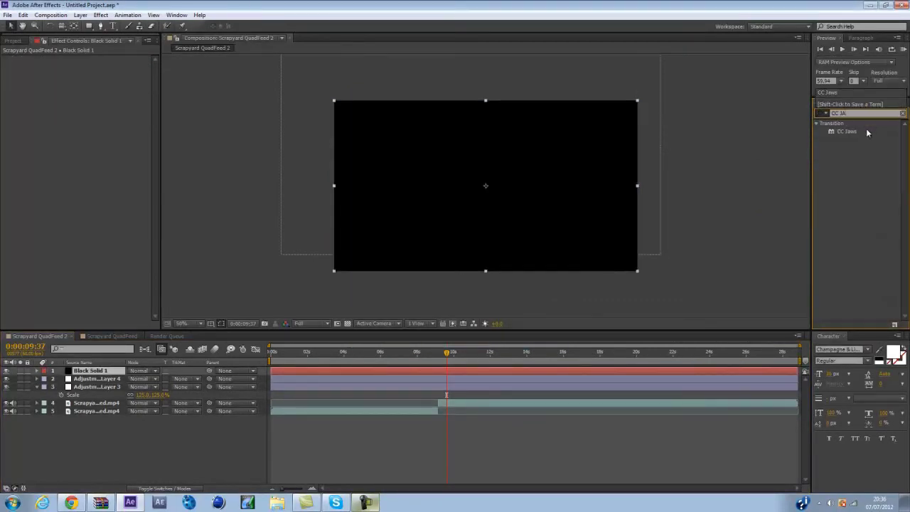
pyautogui.moveTo(856, 134); pyautogui.dragTo(556, 170)
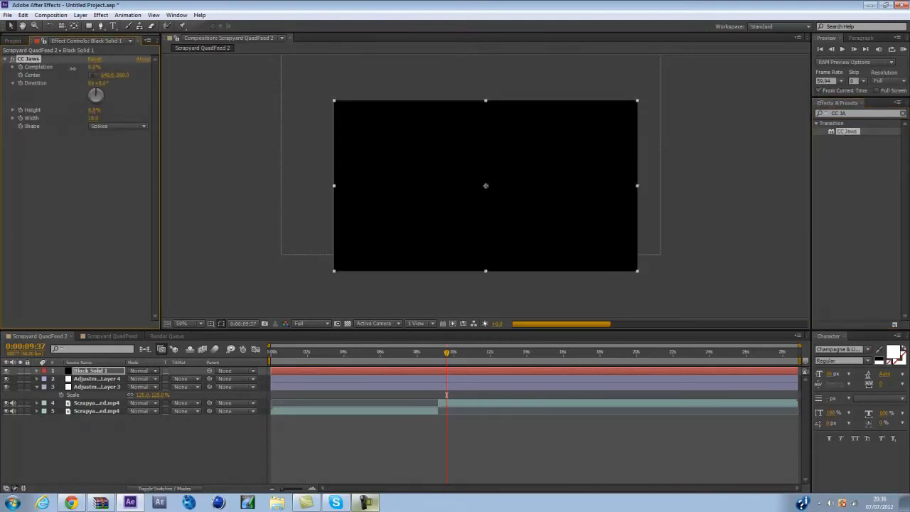
pyautogui.click(96, 66)
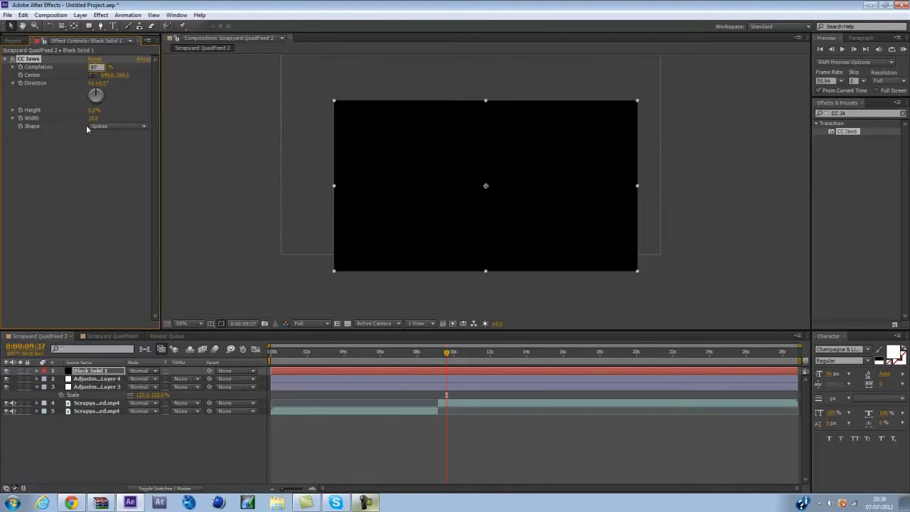
pyautogui.write('87')
pyautogui.press('Return')
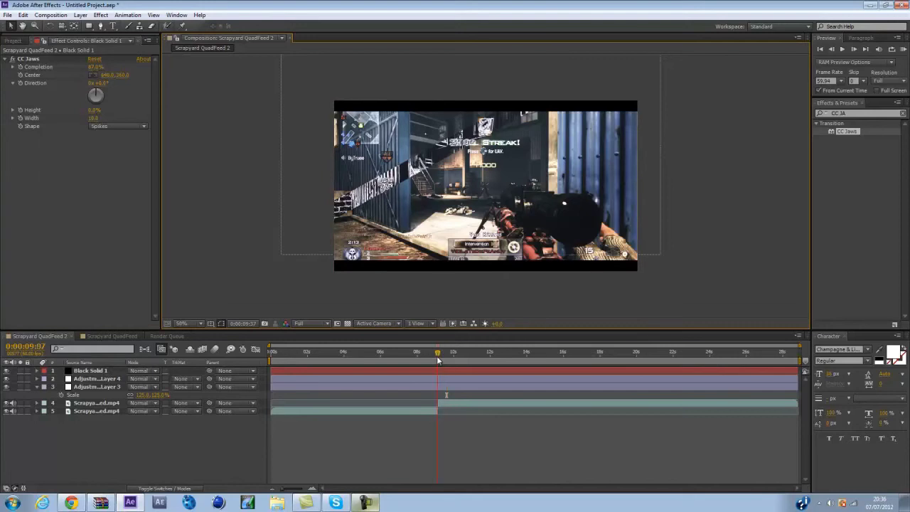
# - RAM-preview the finished composition from 0:00:09:04, then park the playhead at 0:00:09:35
pyautogui.moveTo(438, 361)
pyautogui.mouseDown()
pyautogui.moveTo(448, 360)
pyautogui.moveTo(436, 360)
pyautogui.mouseUp()
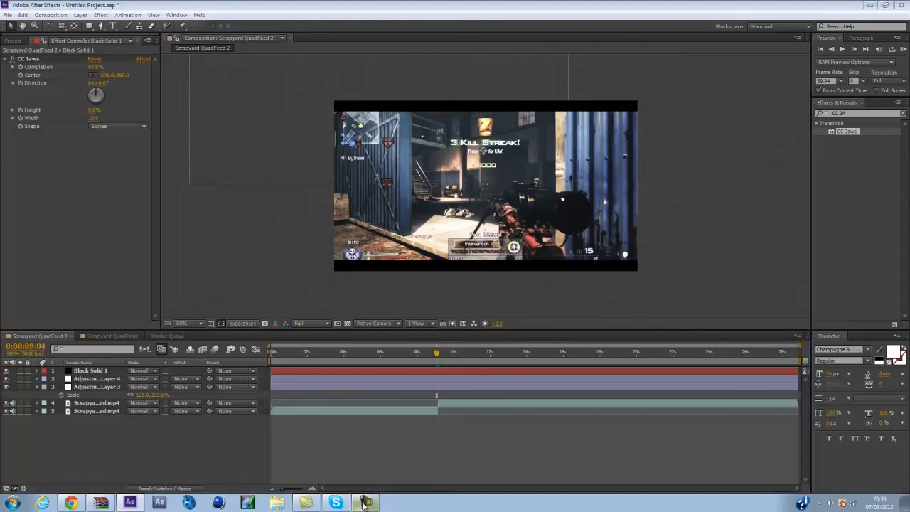
pyautogui.click(907, 48)
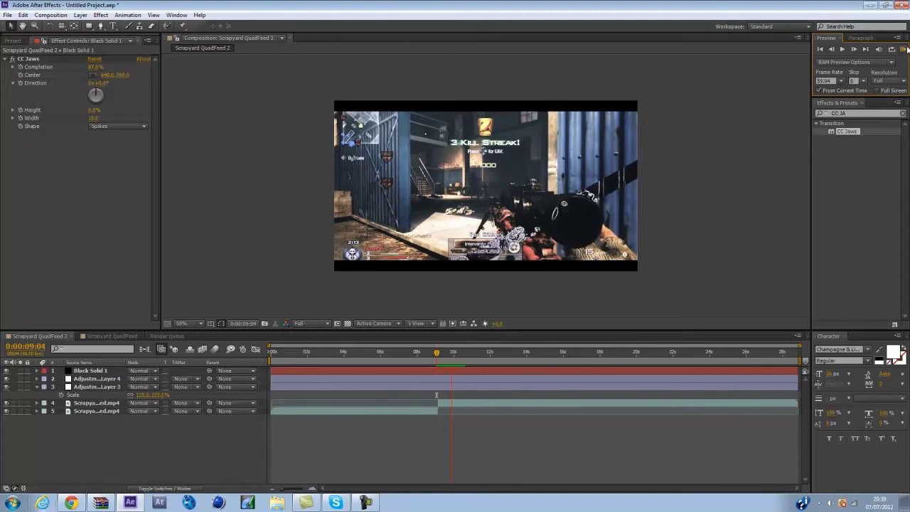
pyautogui.press('space')
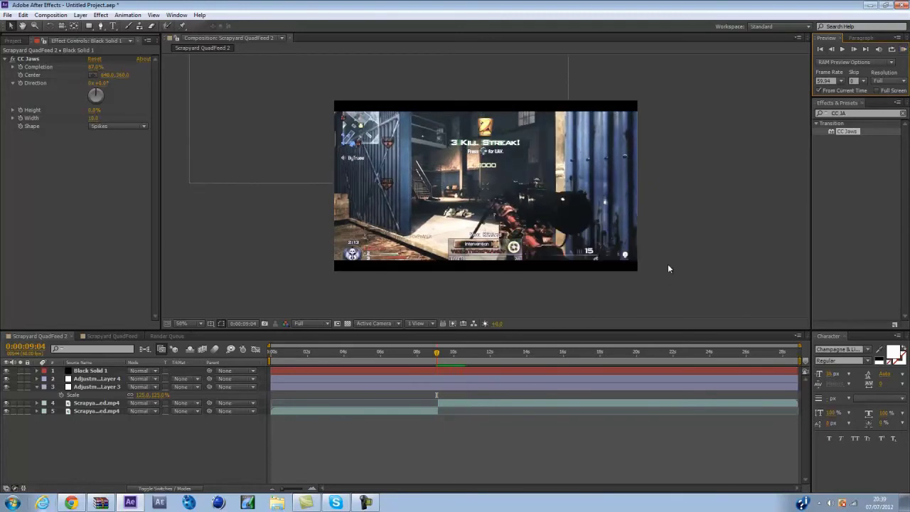
pyautogui.moveTo(449, 358)
pyautogui.mouseDown()
pyautogui.moveTo(438, 356)
pyautogui.moveTo(446, 356)
pyautogui.mouseUp()
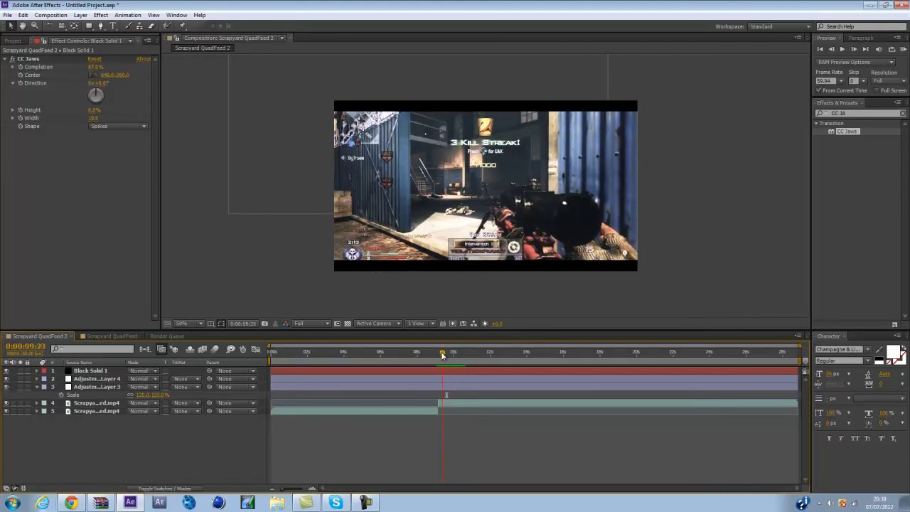
pyautogui.click(366, 503)
pyautogui.click(444, 428)
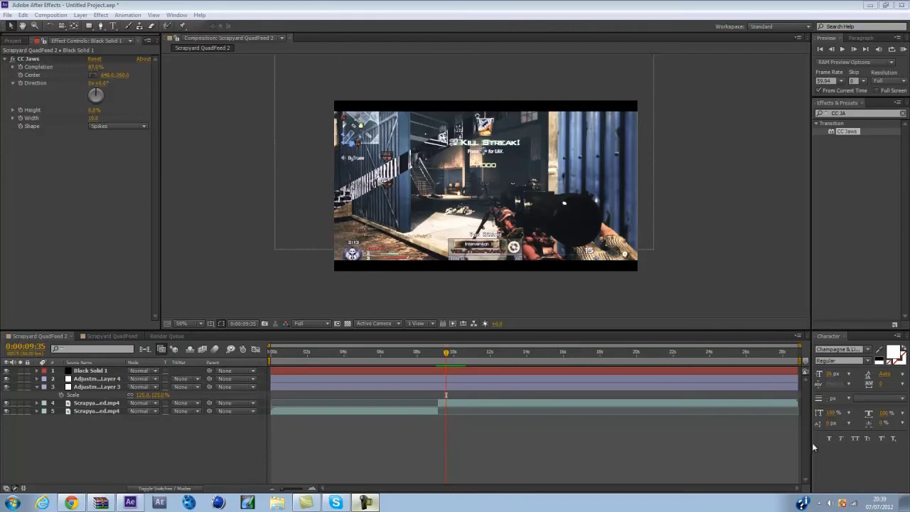